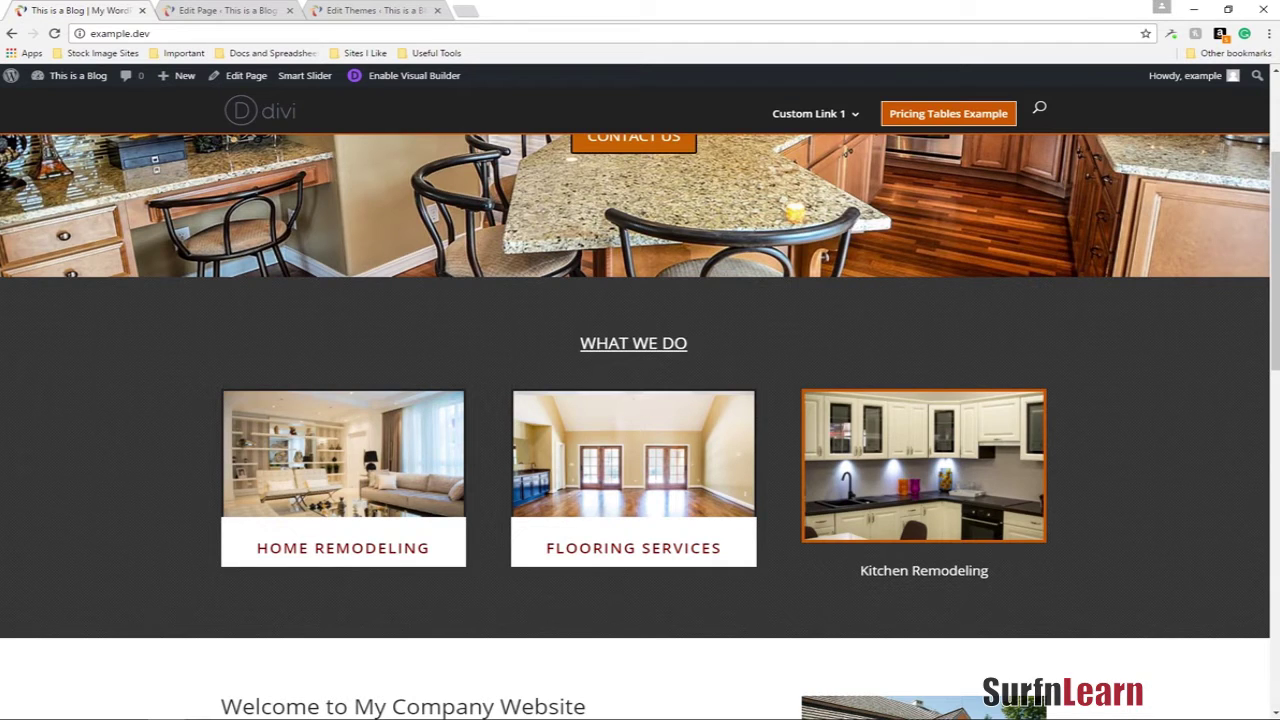
Preview the homepage in device emulation as an iPhone 5 and check the What We Do blurbs.
{"action": "key", "text": "ctrl+shift+m"}
{"action": "scroll", "coordinate": [640, 300], "scroll_direction": "down", "scroll_amount": 3}
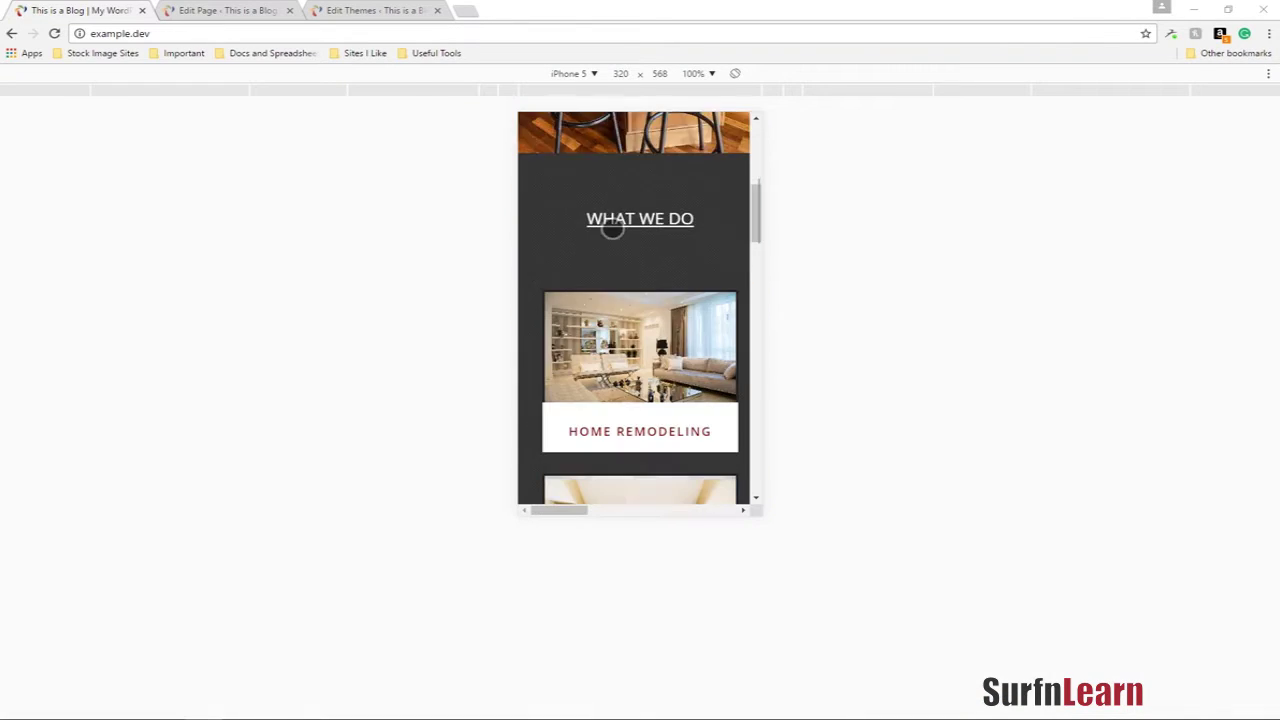
{"action": "scroll", "coordinate": [627, 277], "scroll_direction": "down", "scroll_amount": 2}
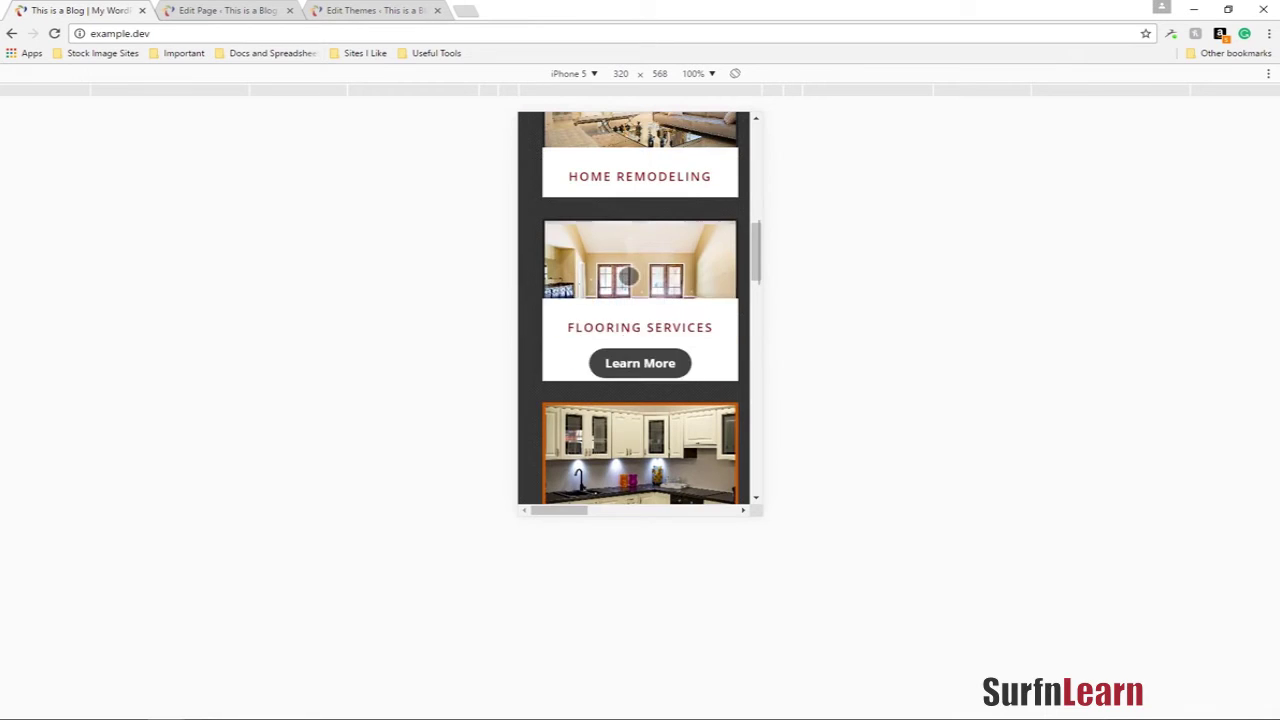
Switch the emulated device to iPad and check the stacked What We Do blurbs.
{"action": "left_click", "coordinate": [590, 74]}
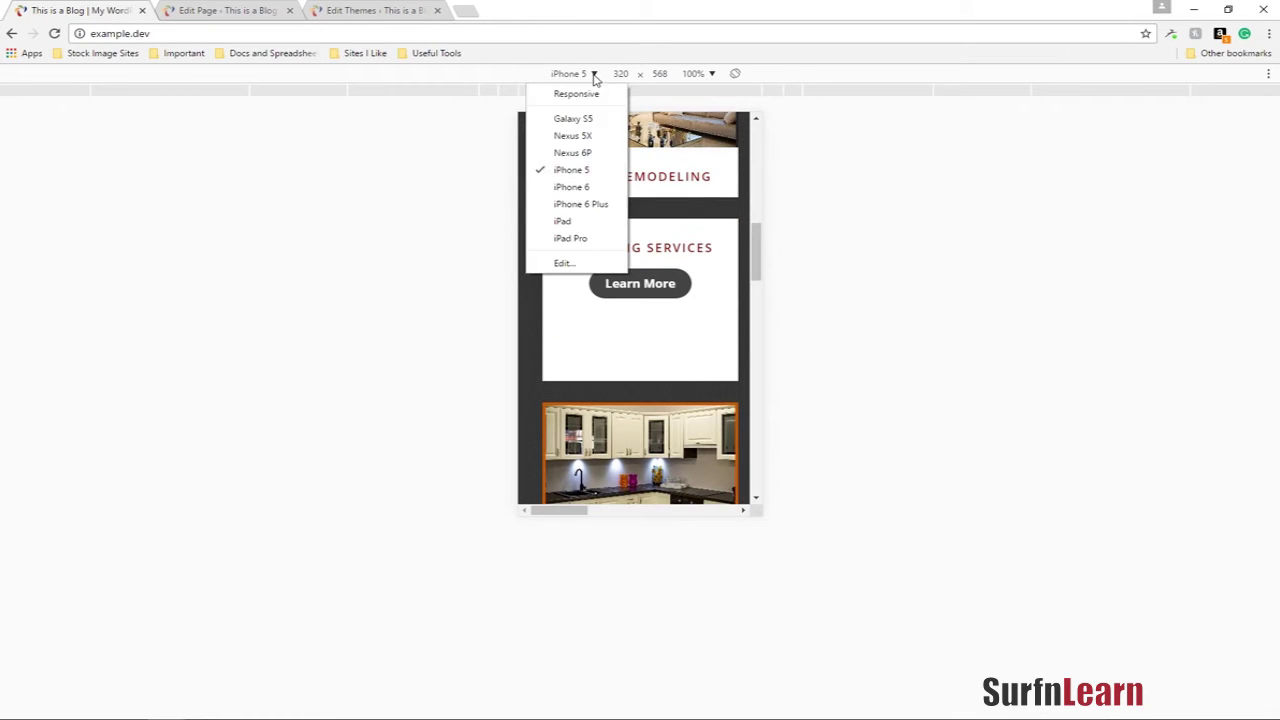
{"action": "left_click", "coordinate": [613, 223]}
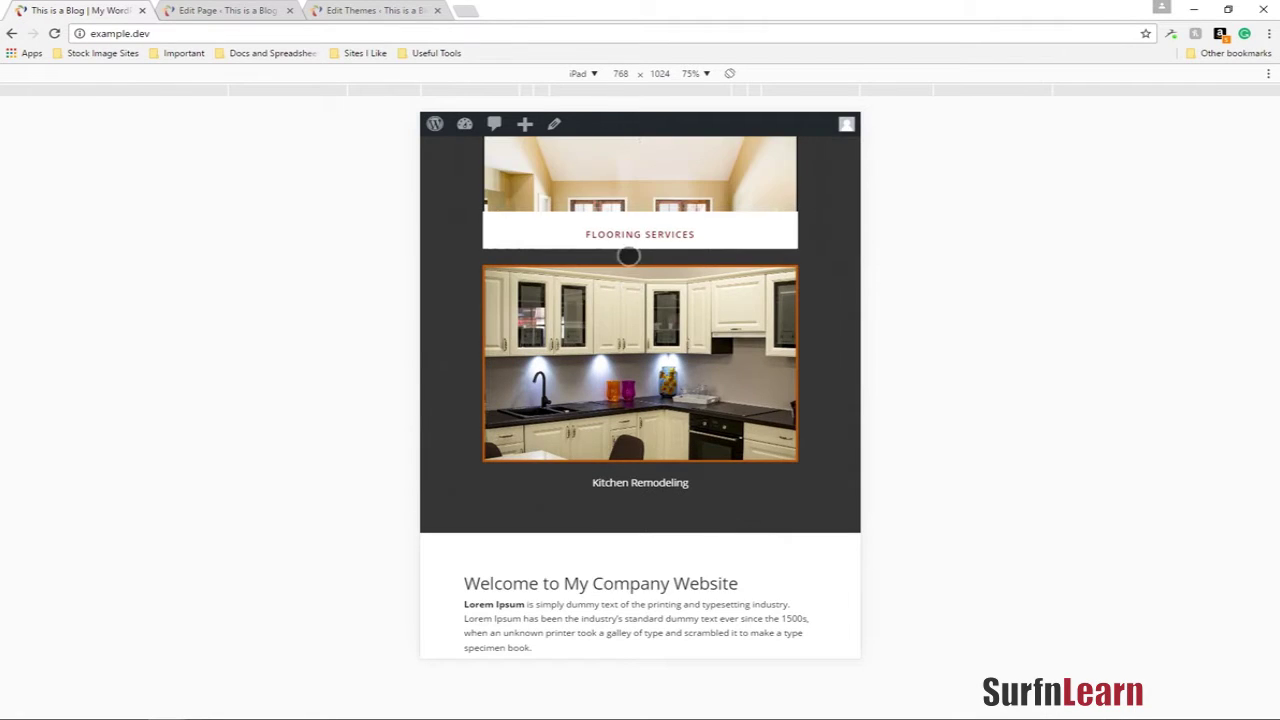
{"action": "scroll", "coordinate": [628, 256], "scroll_direction": "up", "scroll_amount": 3}
Switch the emulated device to iPad Pro, test the Flooring Services and Home Remodeling blurbs' hover effect, and leave device emulation.
{"action": "left_click", "coordinate": [580, 73]}
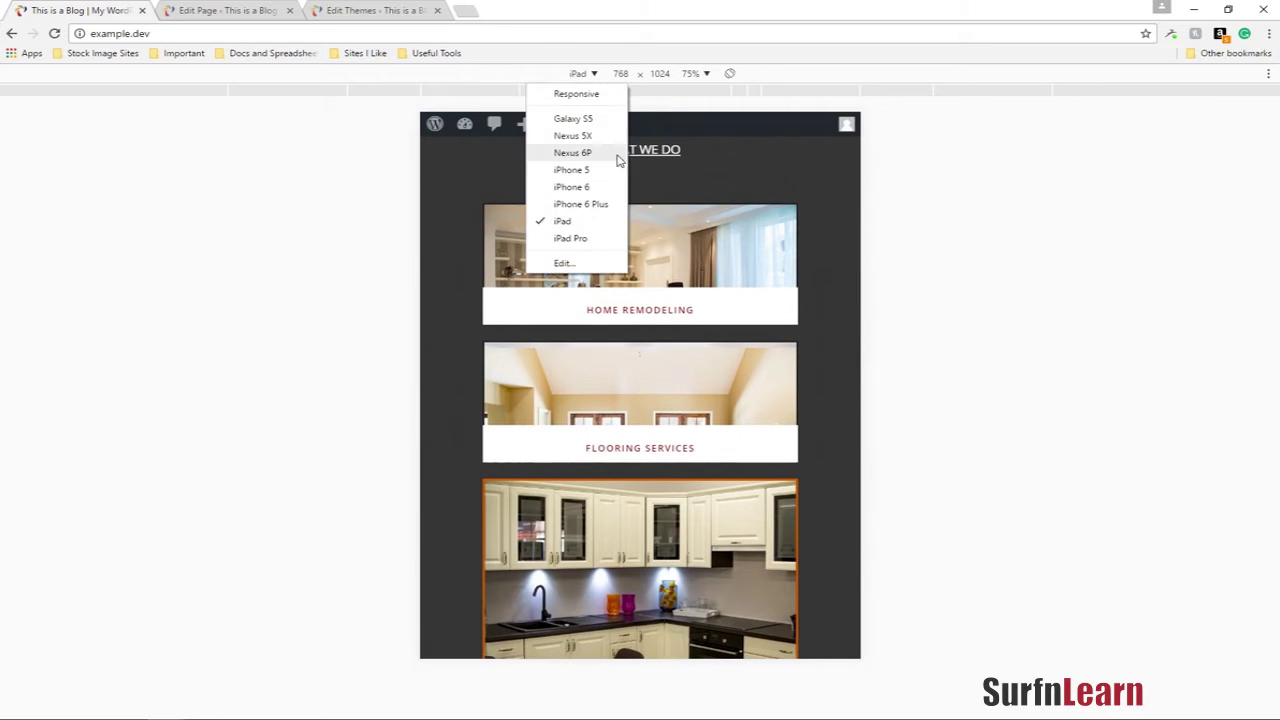
{"action": "left_click", "coordinate": [575, 238]}
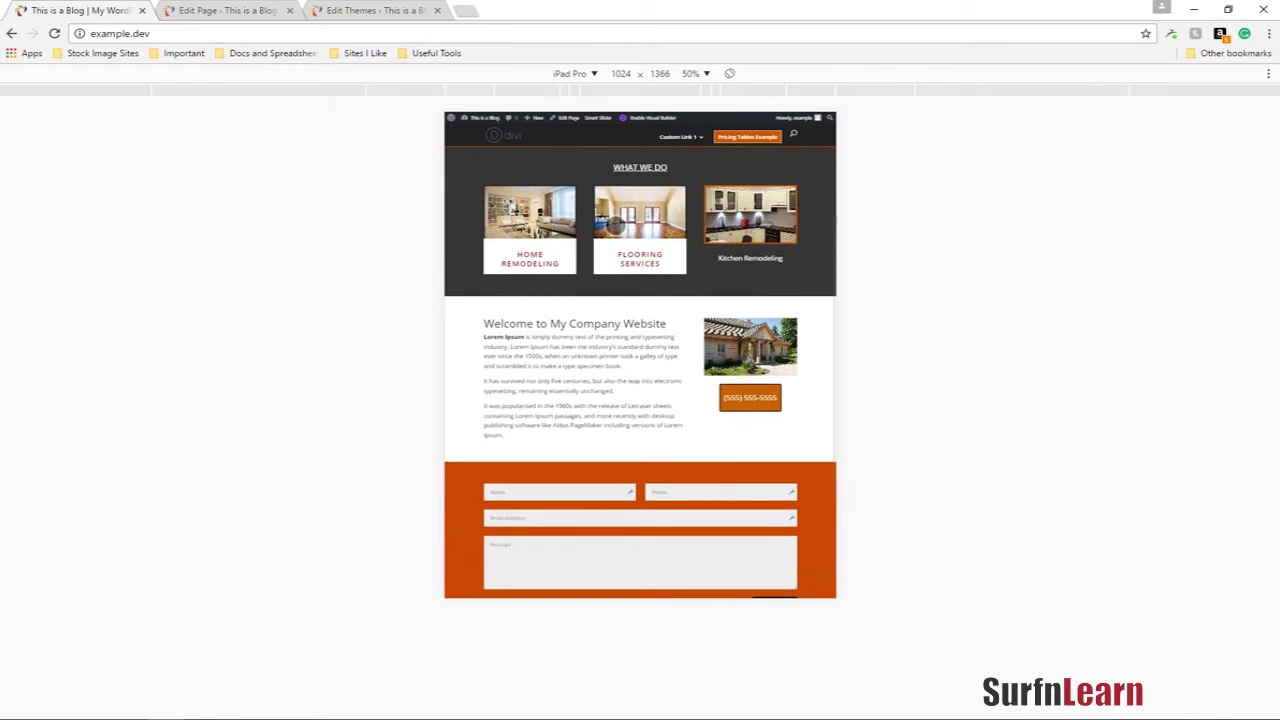
{"action": "left_click", "coordinate": [640, 259]}
{"action": "left_click", "coordinate": [535, 249]}
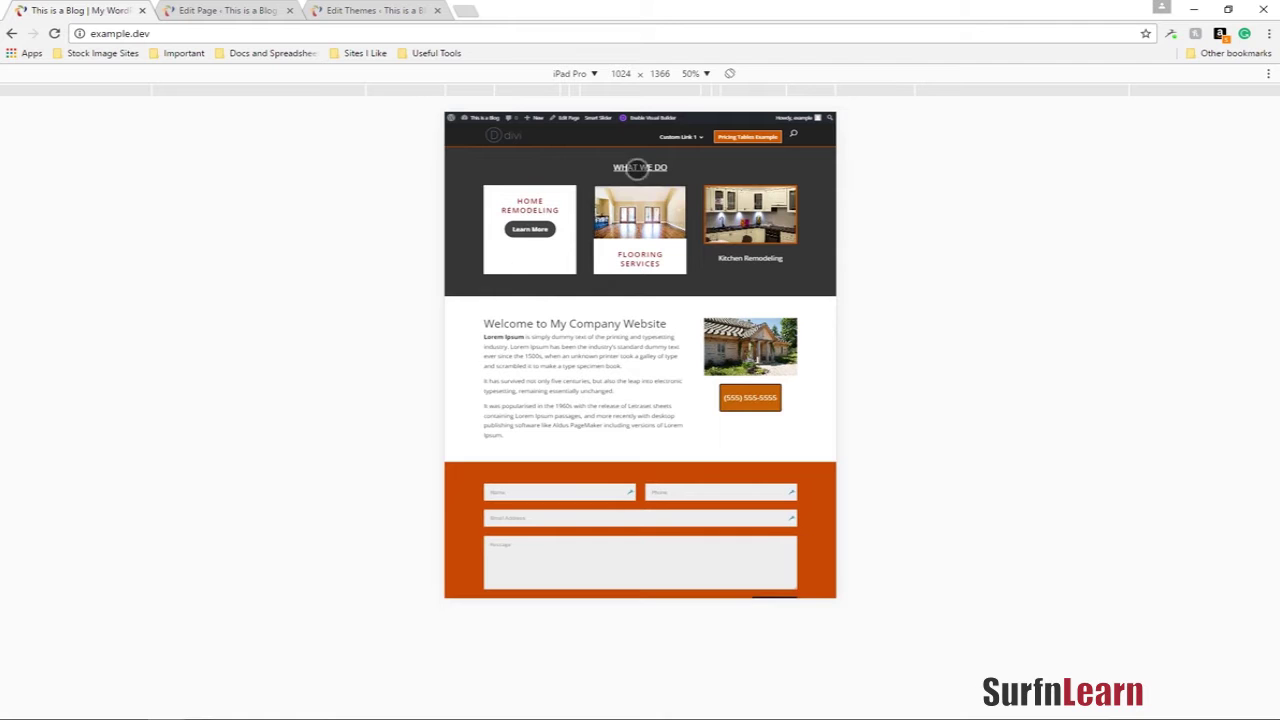
{"action": "left_click", "coordinate": [574, 171]}
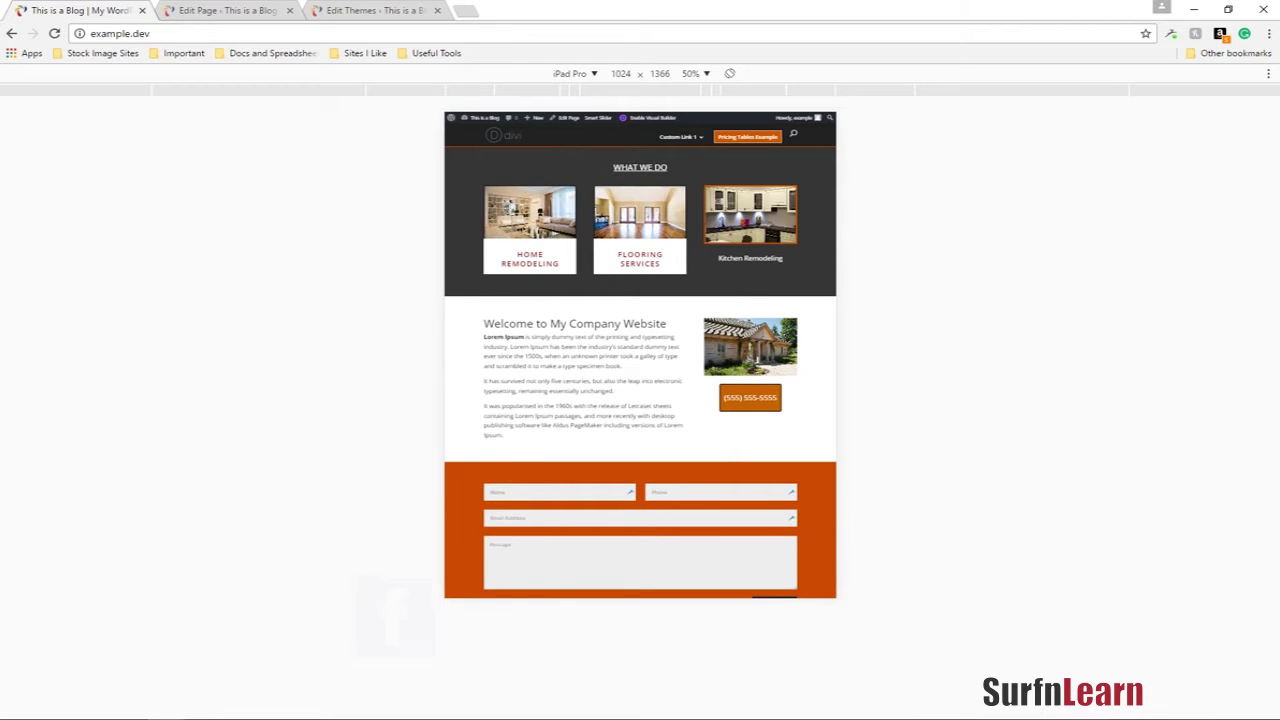
{"action": "key", "text": "ctrl+shift+m"}
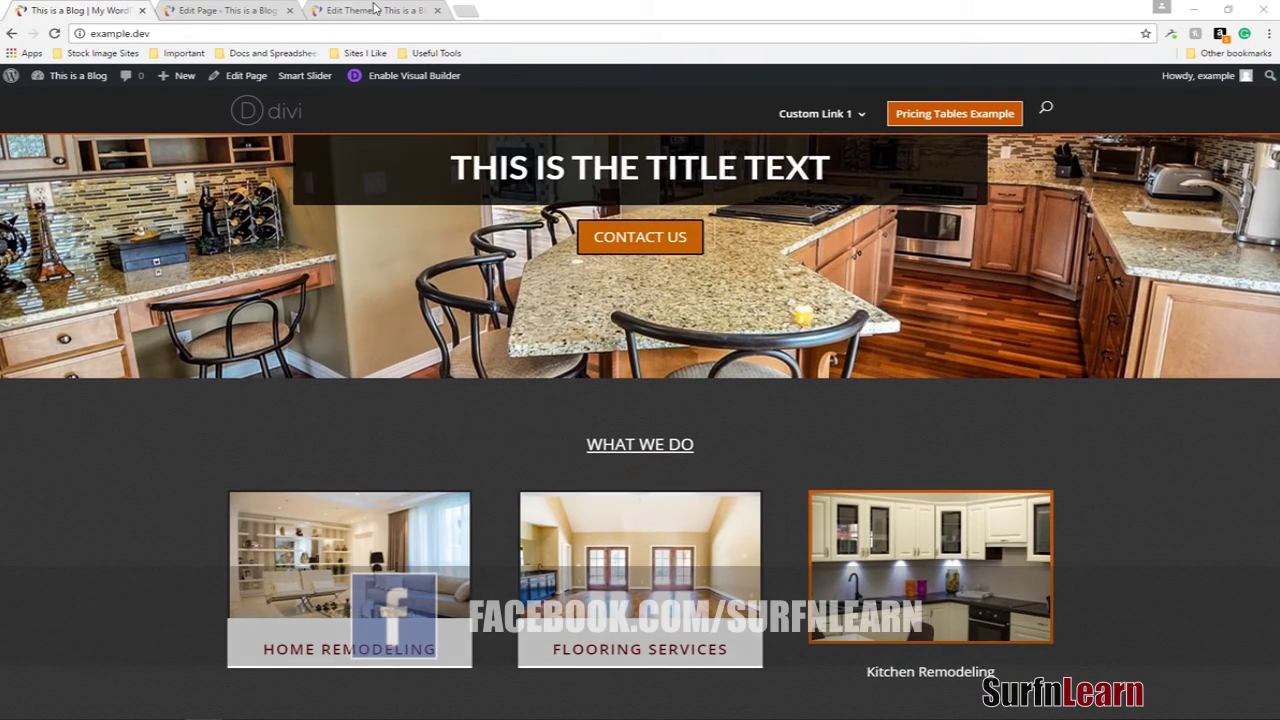
Review the blurb modifications CSS in the Divi child theme's style.css, from the hover rules through the 980px media query.
{"action": "left_click", "coordinate": [372, 10]}
{"action": "scroll", "coordinate": [400, 330], "scroll_direction": "up", "scroll_amount": 5}
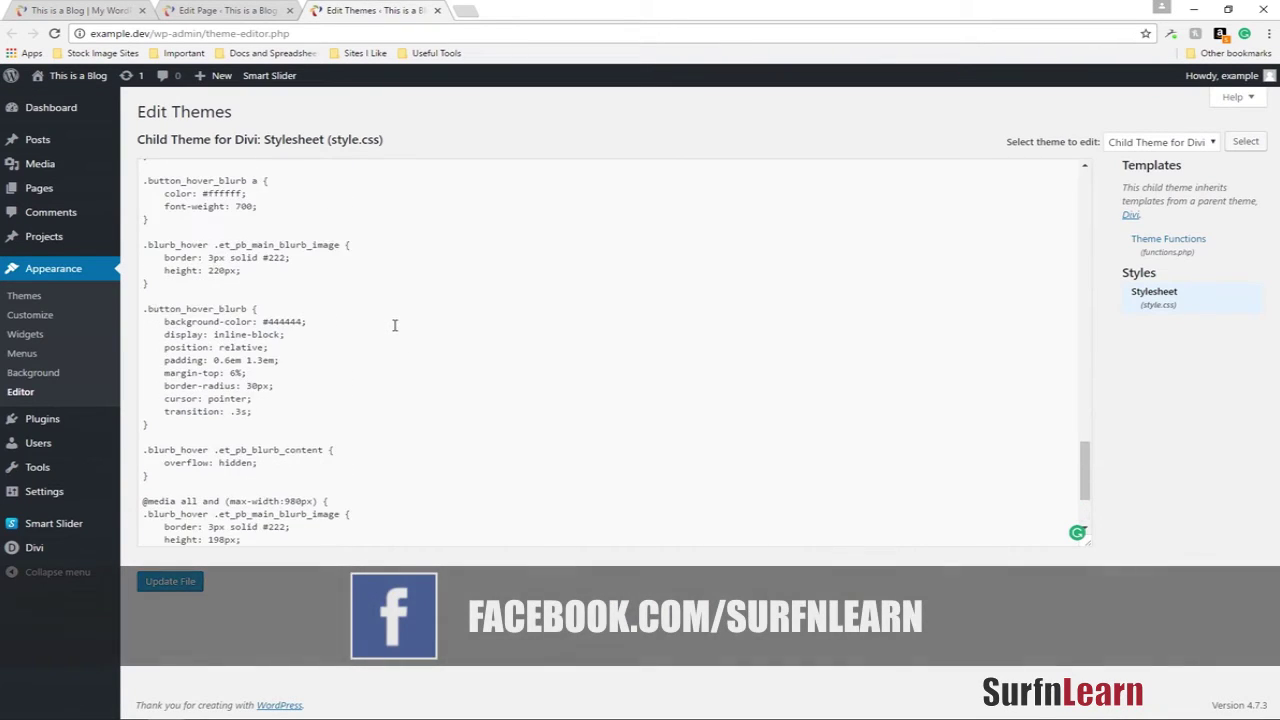
{"action": "scroll", "coordinate": [394, 325], "scroll_direction": "up", "scroll_amount": 10}
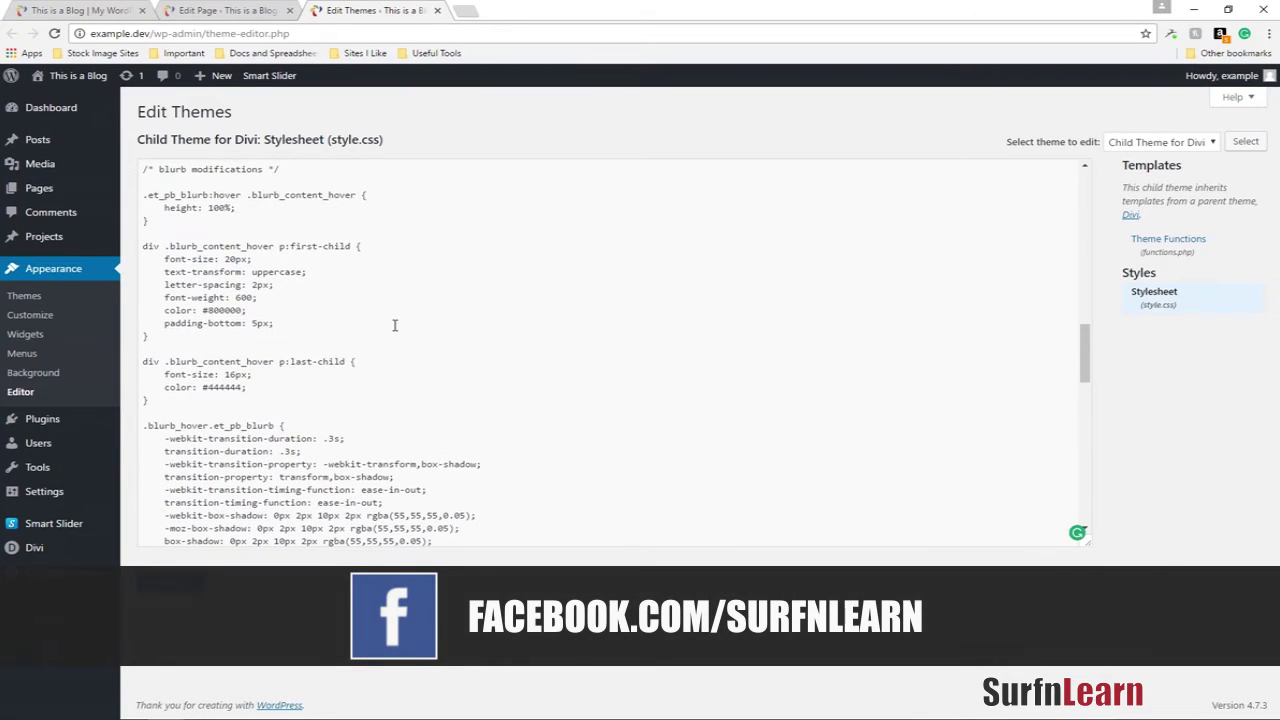
{"action": "scroll", "coordinate": [332, 412], "scroll_direction": "down", "scroll_amount": 3}
{"action": "scroll", "coordinate": [332, 412], "scroll_direction": "down", "scroll_amount": 3}
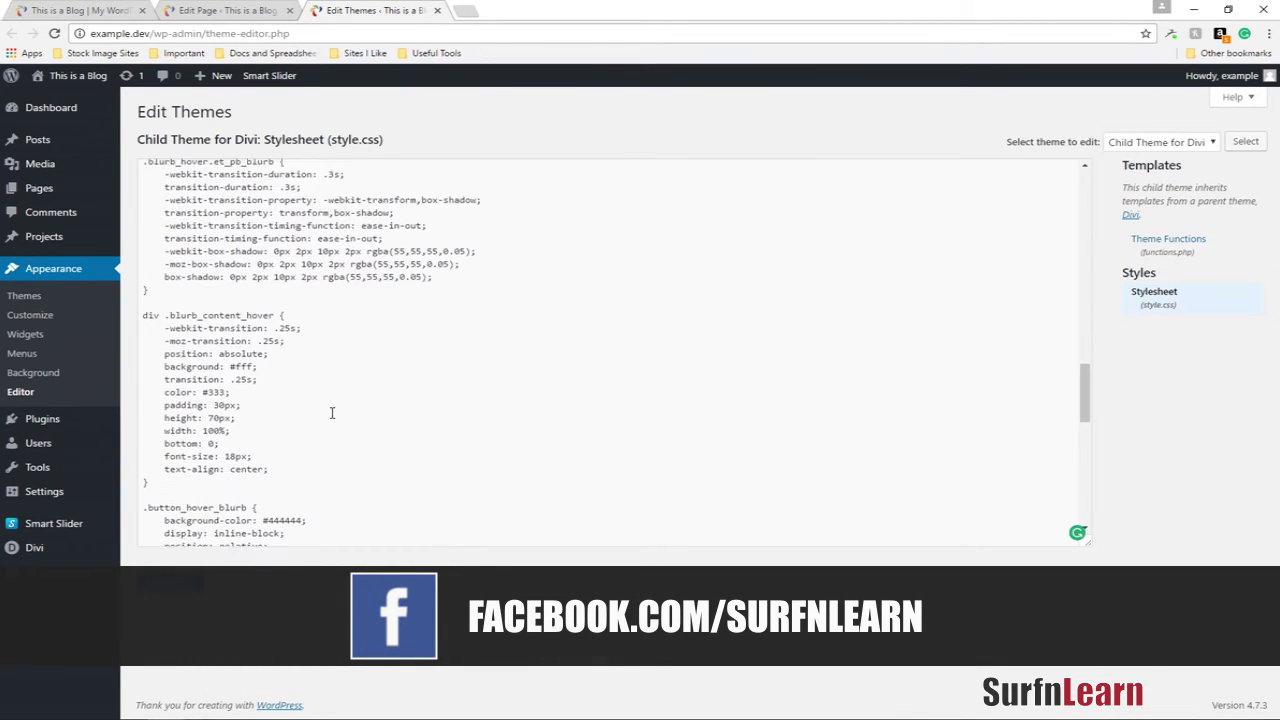
{"action": "scroll", "coordinate": [268, 387], "scroll_direction": "down", "scroll_amount": 3}
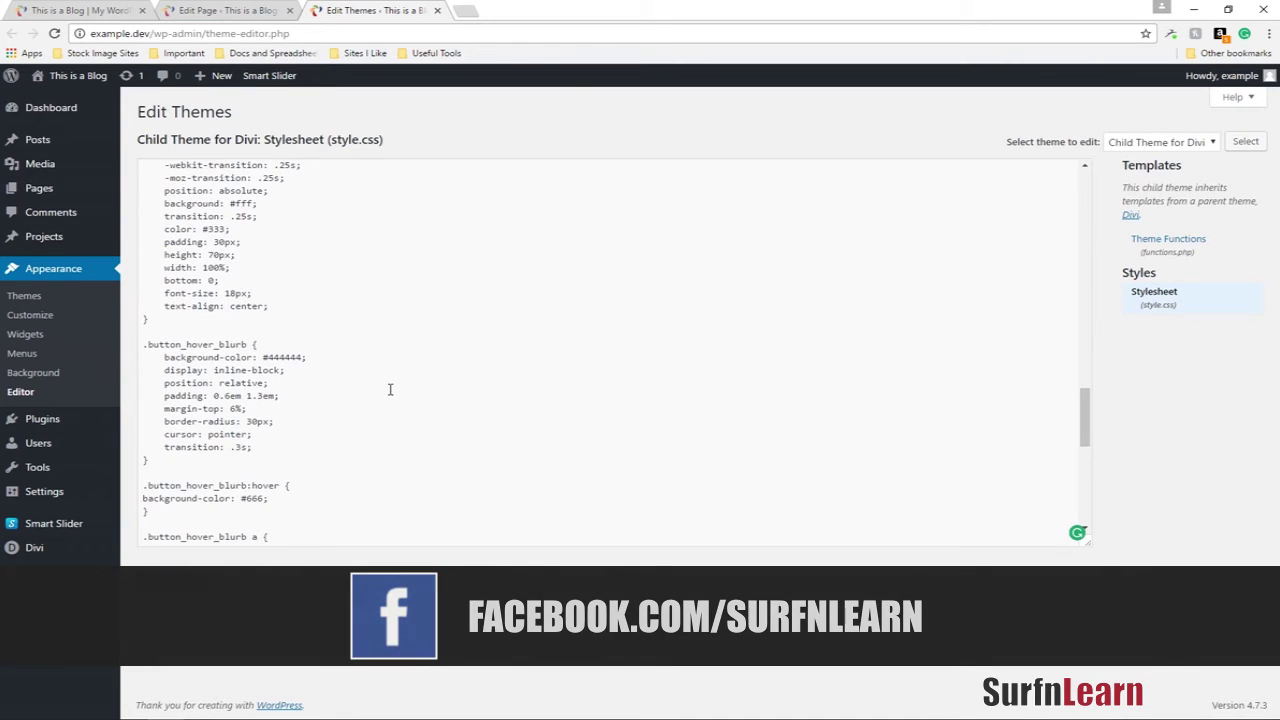
{"action": "scroll", "coordinate": [390, 389], "scroll_direction": "down", "scroll_amount": 3}
{"action": "scroll", "coordinate": [390, 389], "scroll_direction": "down", "scroll_amount": 5}
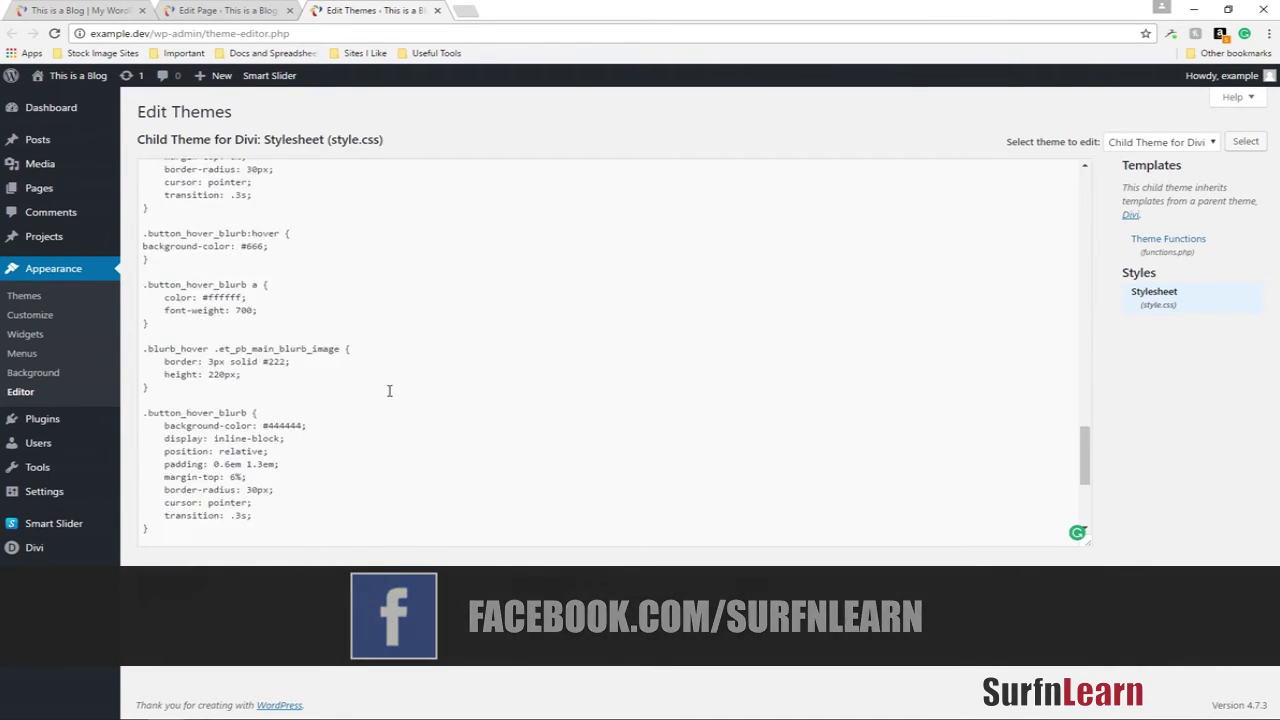
{"action": "scroll", "coordinate": [390, 391], "scroll_direction": "down", "scroll_amount": 2}
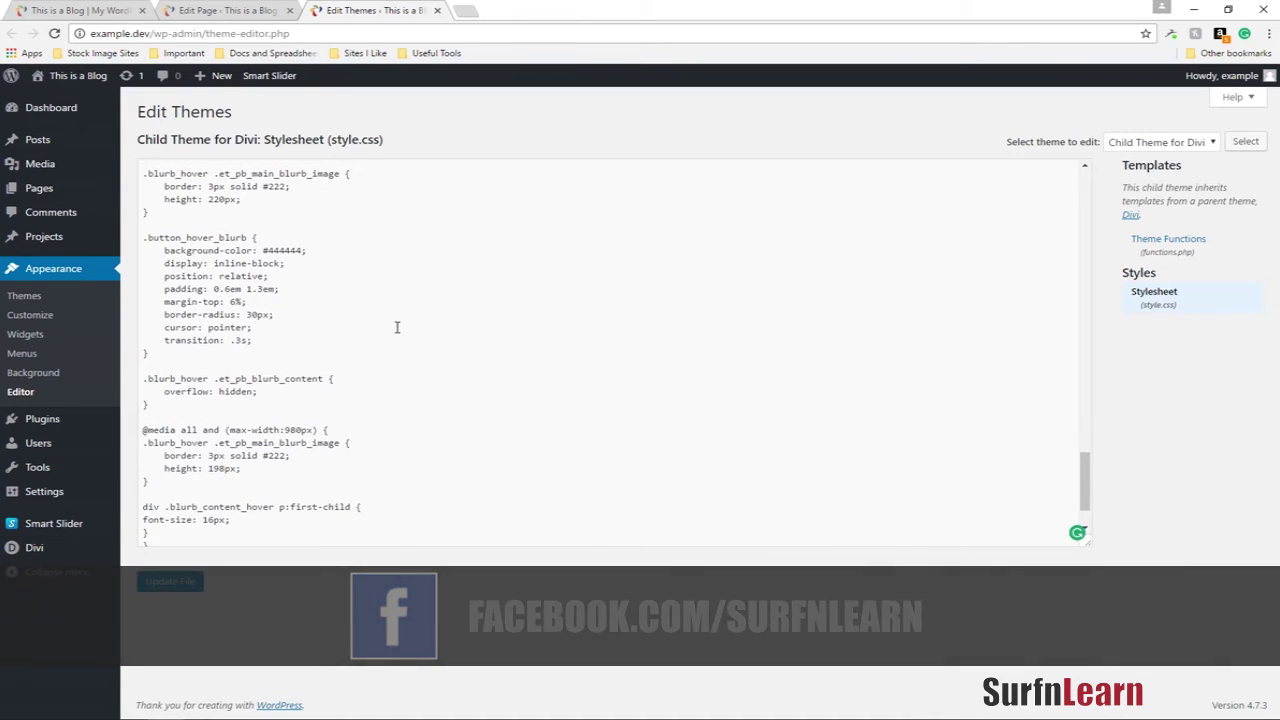
Switch to the page being edited and open the first Blurb module's settings at the title field.
{"action": "left_click", "coordinate": [195, 12]}
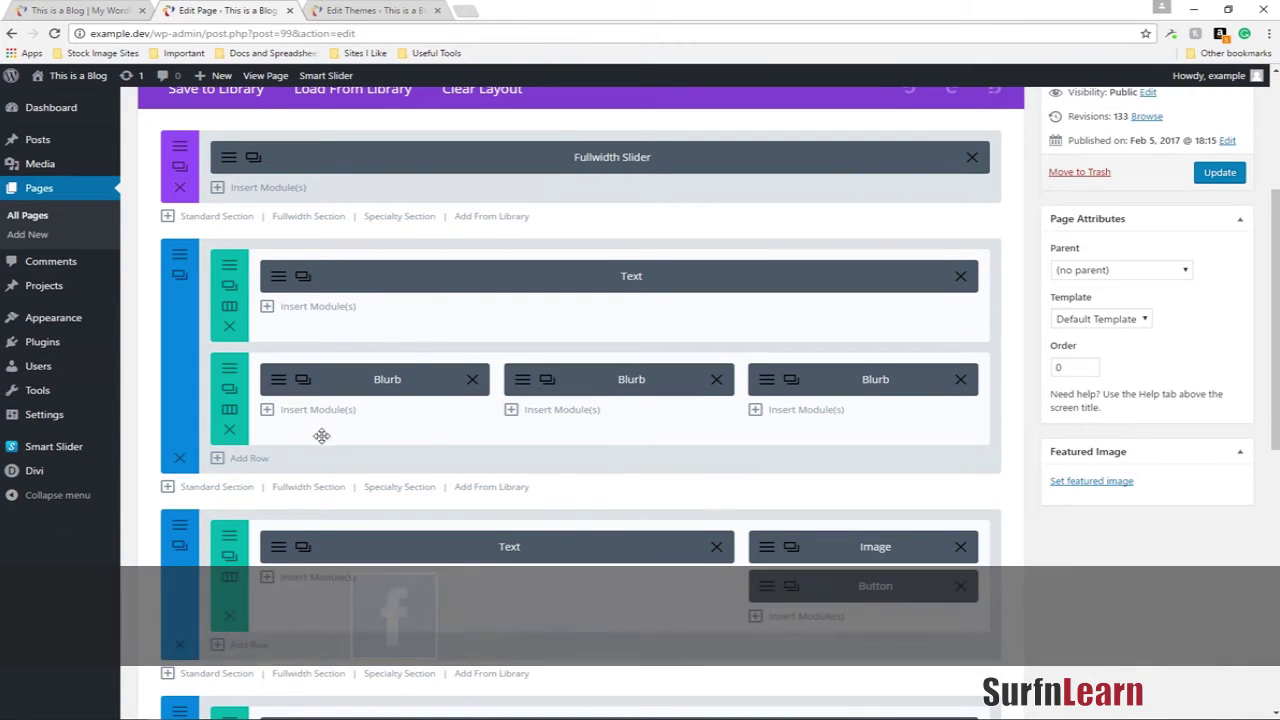
{"action": "left_click", "coordinate": [314, 371]}
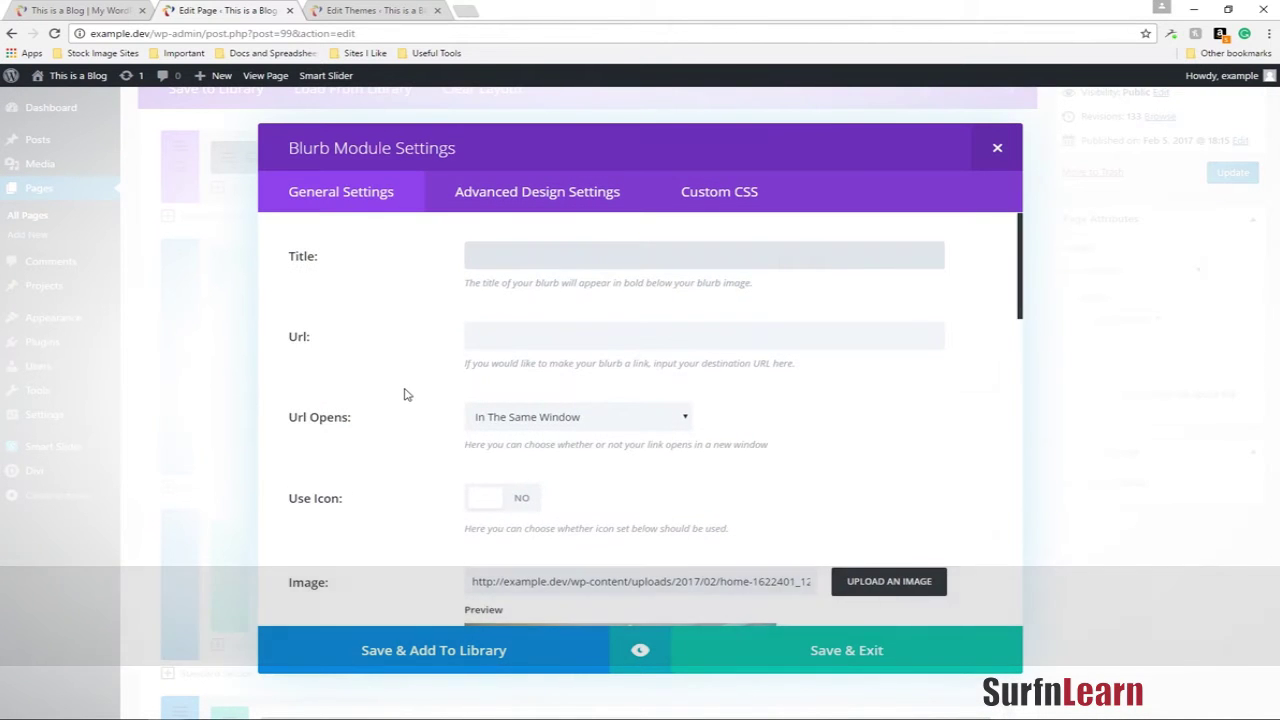
{"action": "scroll", "coordinate": [403, 391], "scroll_direction": "down", "scroll_amount": 2}
{"action": "scroll", "coordinate": [415, 343], "scroll_direction": "up", "scroll_amount": 2}
{"action": "left_click", "coordinate": [452, 256]}
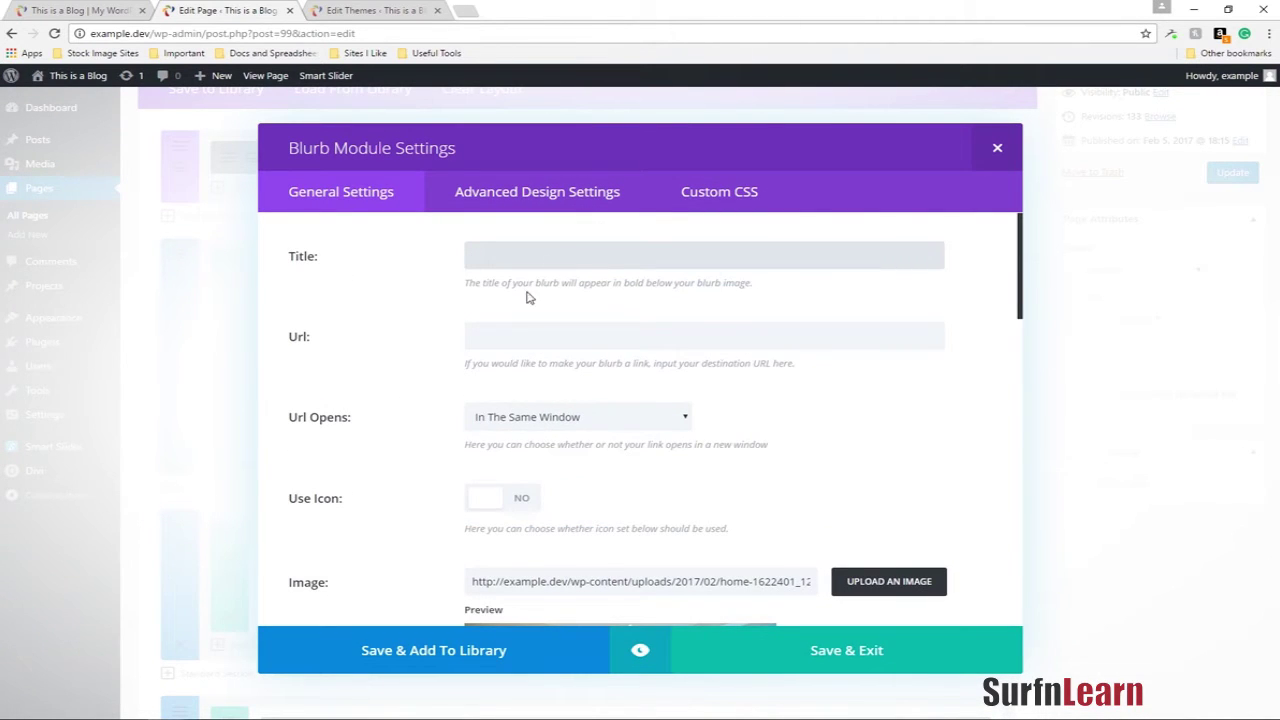
Review the blurb's image, alt text, placement, animation, text color and orientation in its general settings.
{"action": "scroll", "coordinate": [437, 440], "scroll_direction": "down", "scroll_amount": 5}
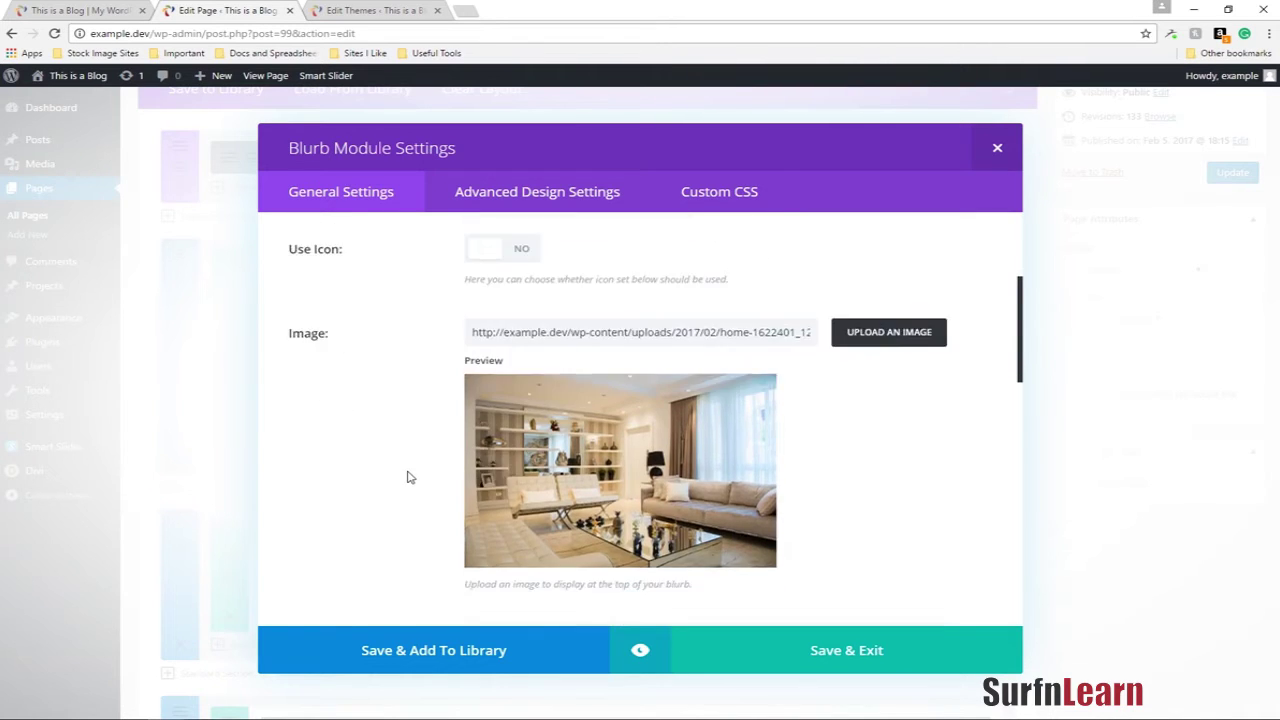
{"action": "scroll", "coordinate": [407, 470], "scroll_direction": "up", "scroll_amount": 3}
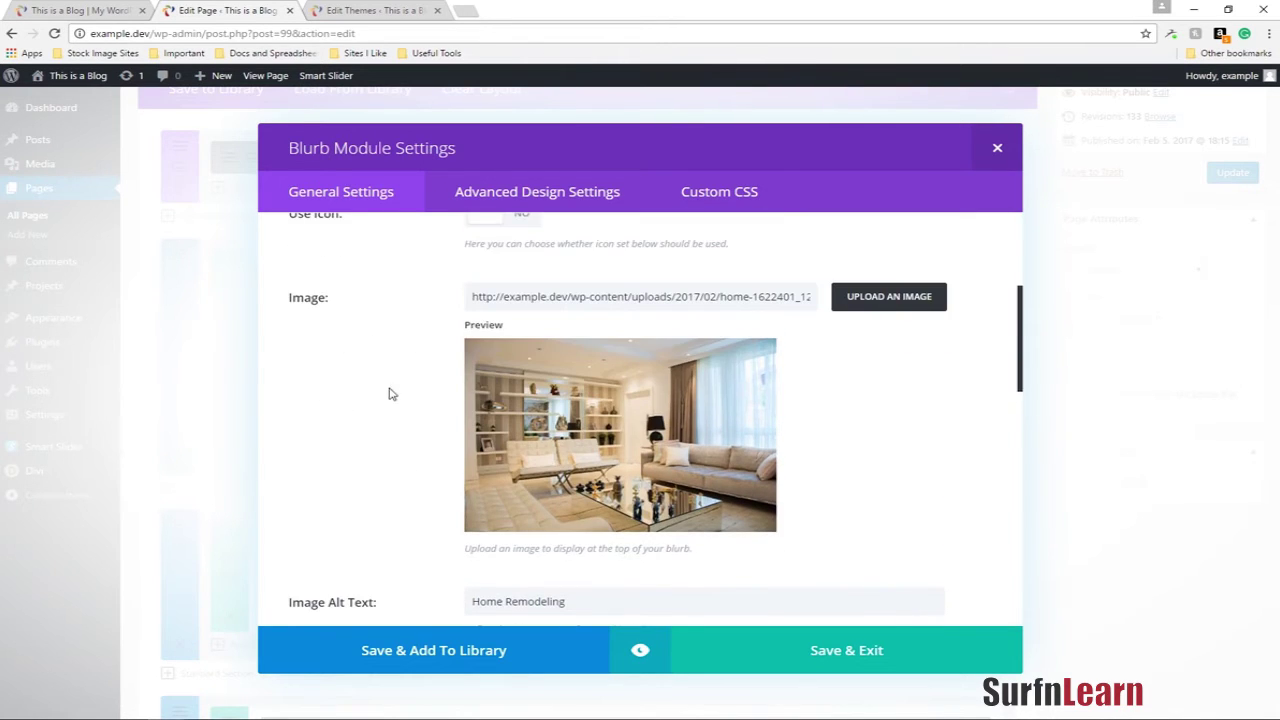
{"action": "scroll", "coordinate": [391, 396], "scroll_direction": "down", "scroll_amount": 3}
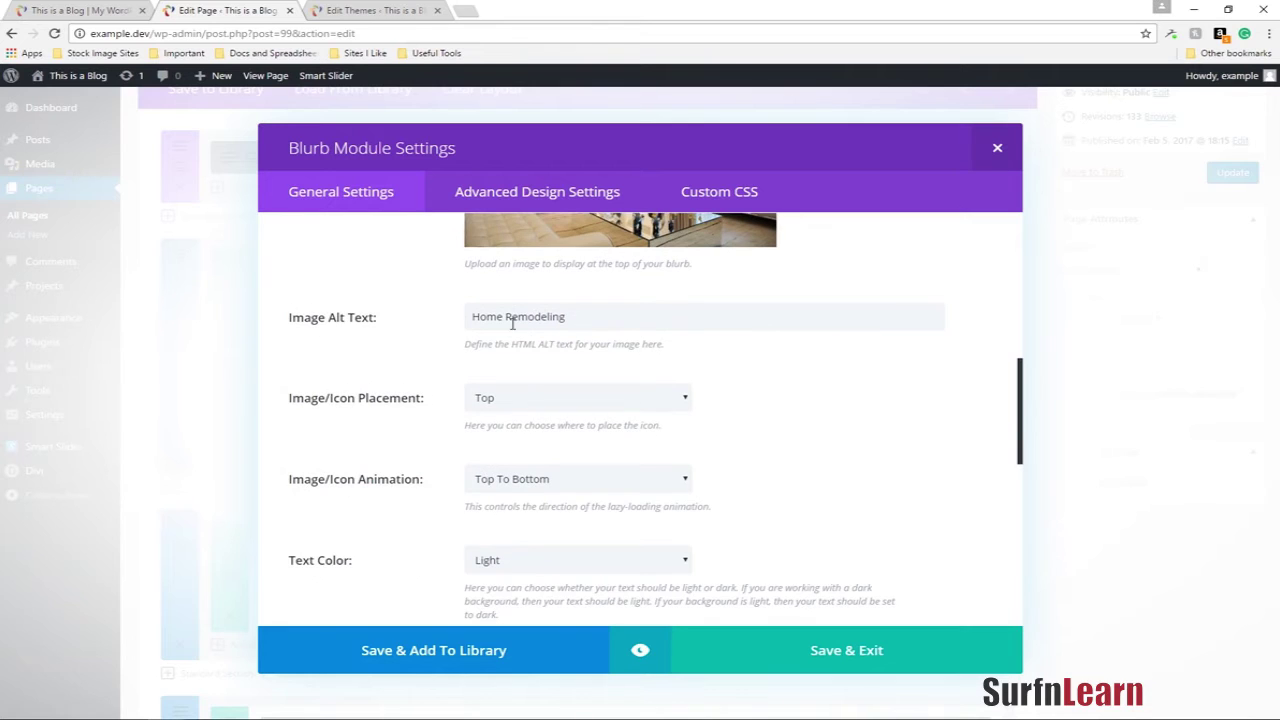
{"action": "scroll", "coordinate": [389, 471], "scroll_direction": "down", "scroll_amount": 3}
{"action": "scroll", "coordinate": [389, 471], "scroll_direction": "up", "scroll_amount": 2}
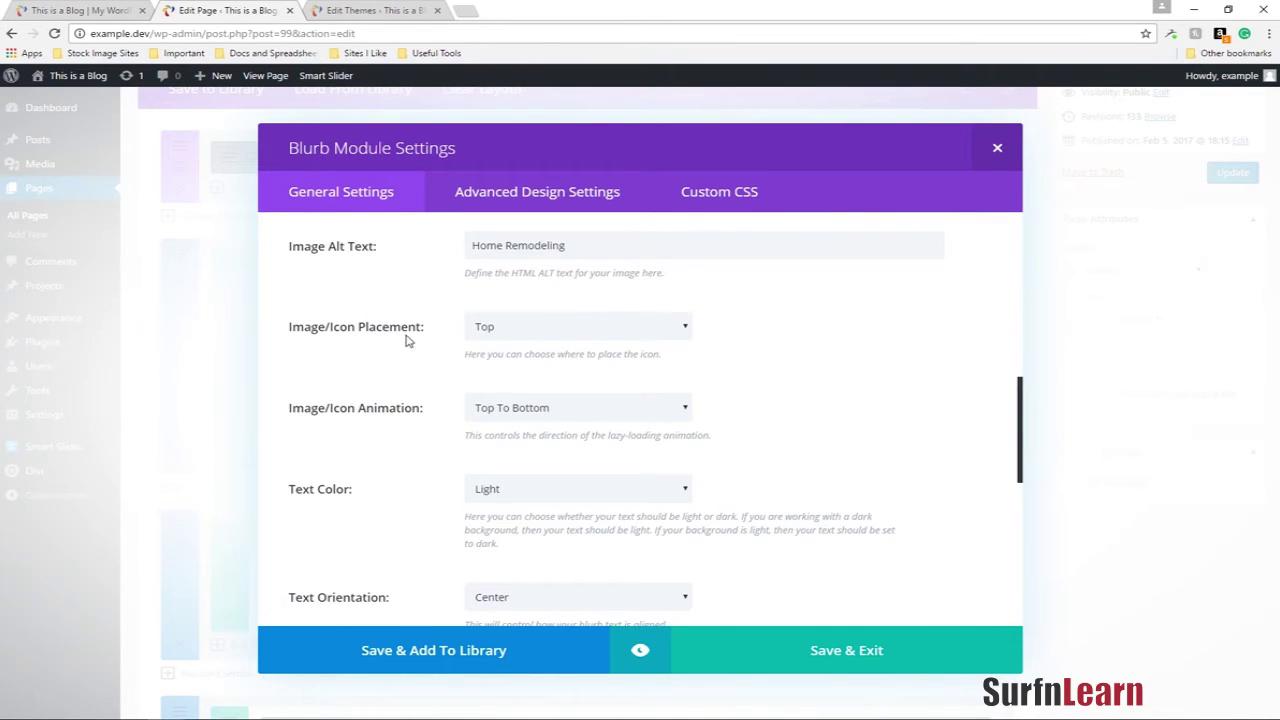
{"action": "scroll", "coordinate": [420, 434], "scroll_direction": "down", "scroll_amount": 2}
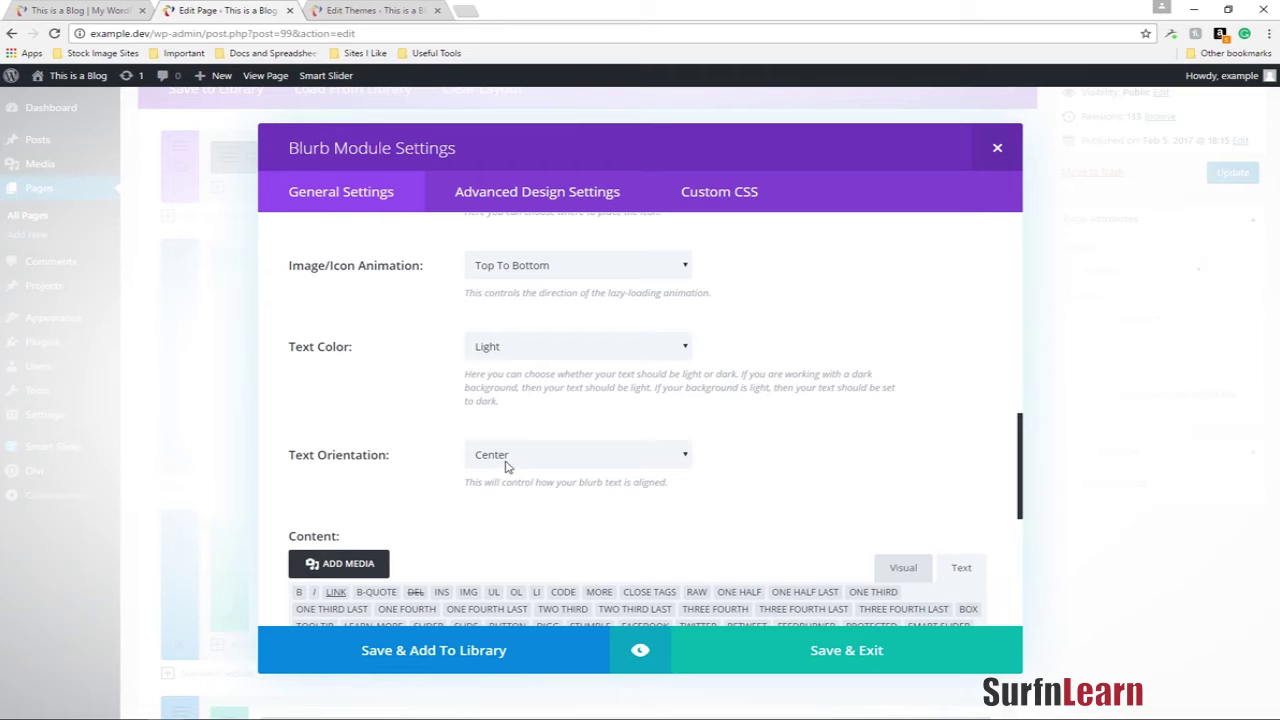
Examine the HTML block in the blurb's content, from the opening div to its closing tag.
{"action": "scroll", "coordinate": [434, 510], "scroll_direction": "down", "scroll_amount": 3}
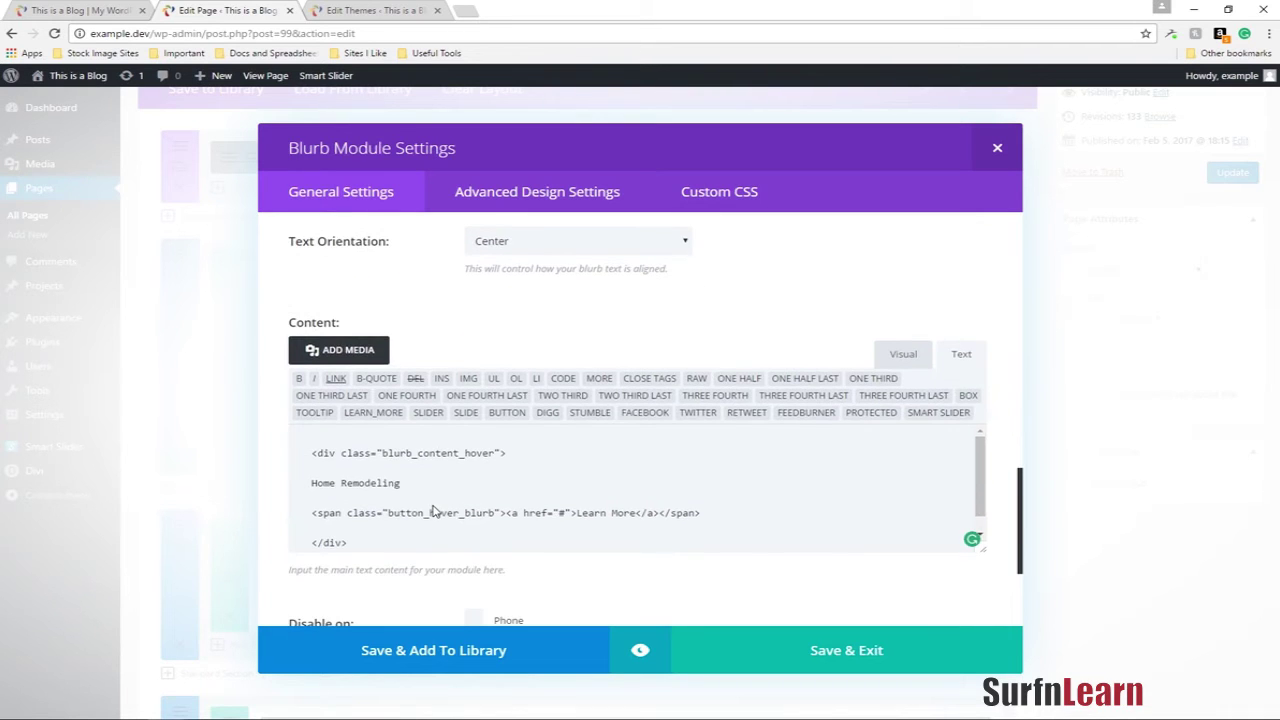
{"action": "scroll", "coordinate": [433, 508], "scroll_direction": "down", "scroll_amount": 1}
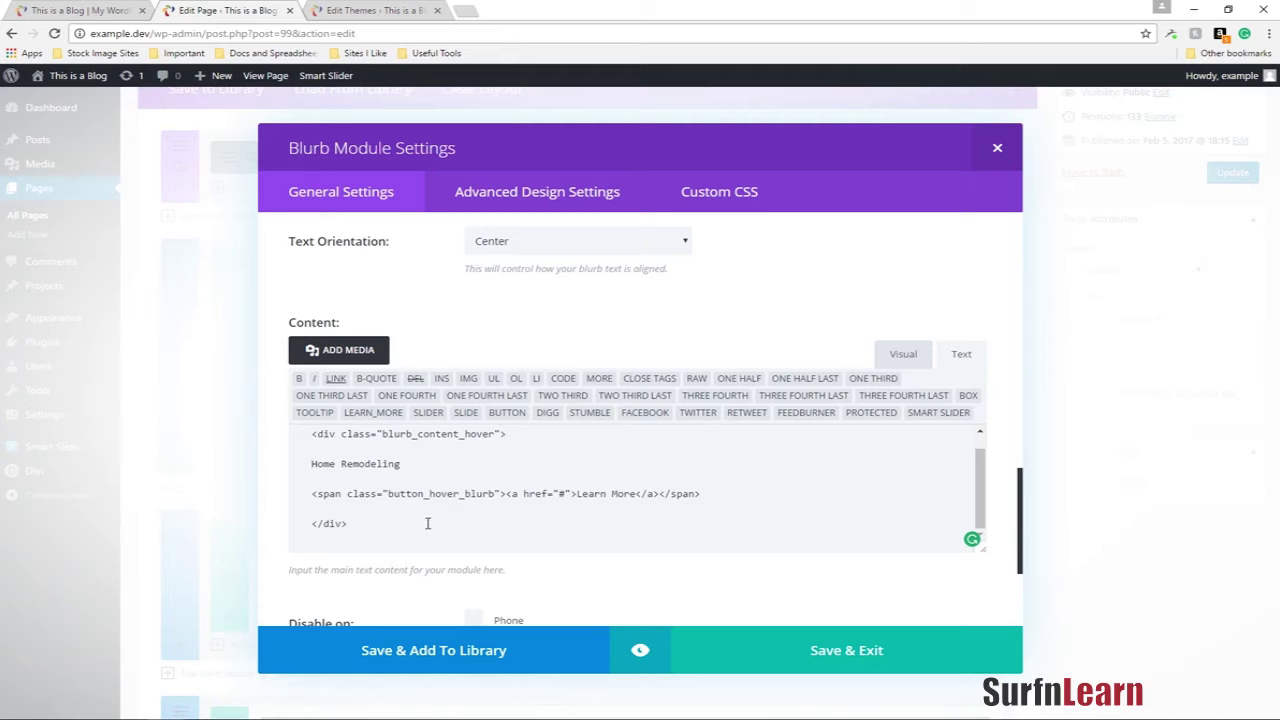
{"action": "left_click_drag", "start_coordinate": [349, 523], "coordinate": [286, 430]}
{"action": "left_click", "coordinate": [458, 497]}
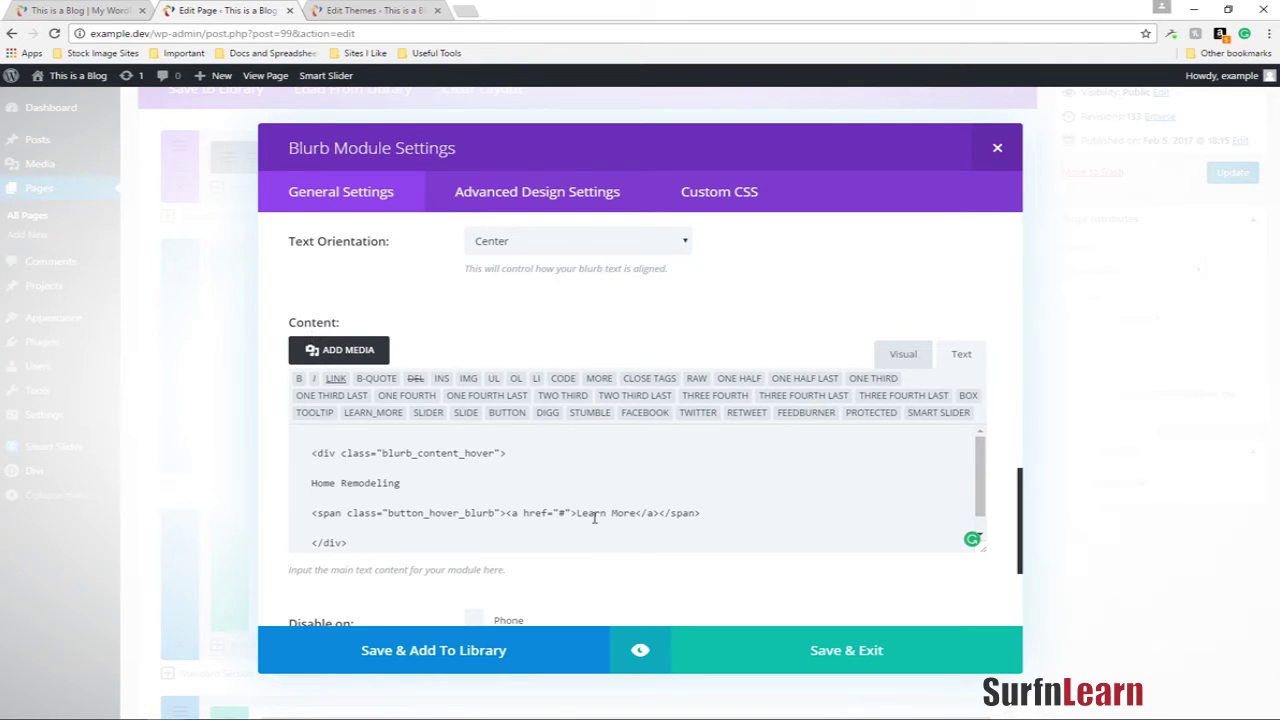
{"action": "scroll", "coordinate": [594, 516], "scroll_direction": "down", "scroll_amount": 1}
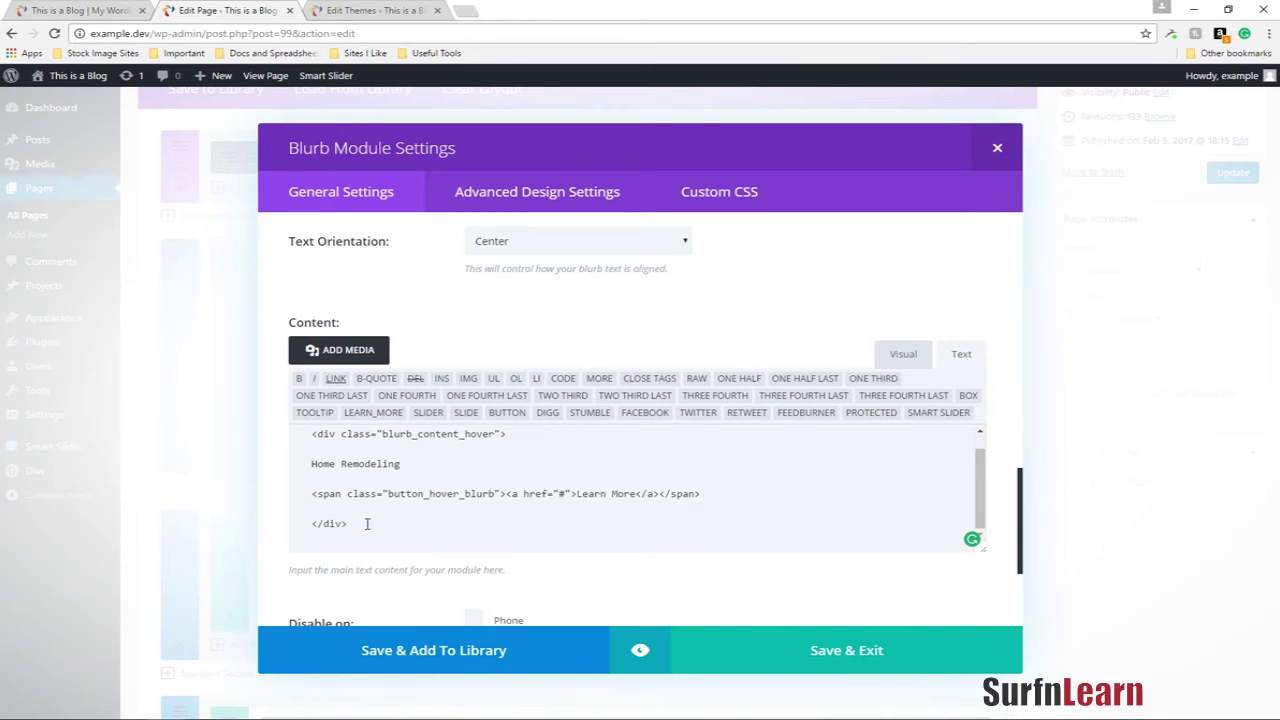
{"action": "scroll", "coordinate": [566, 495], "scroll_direction": "up", "scroll_amount": 1}
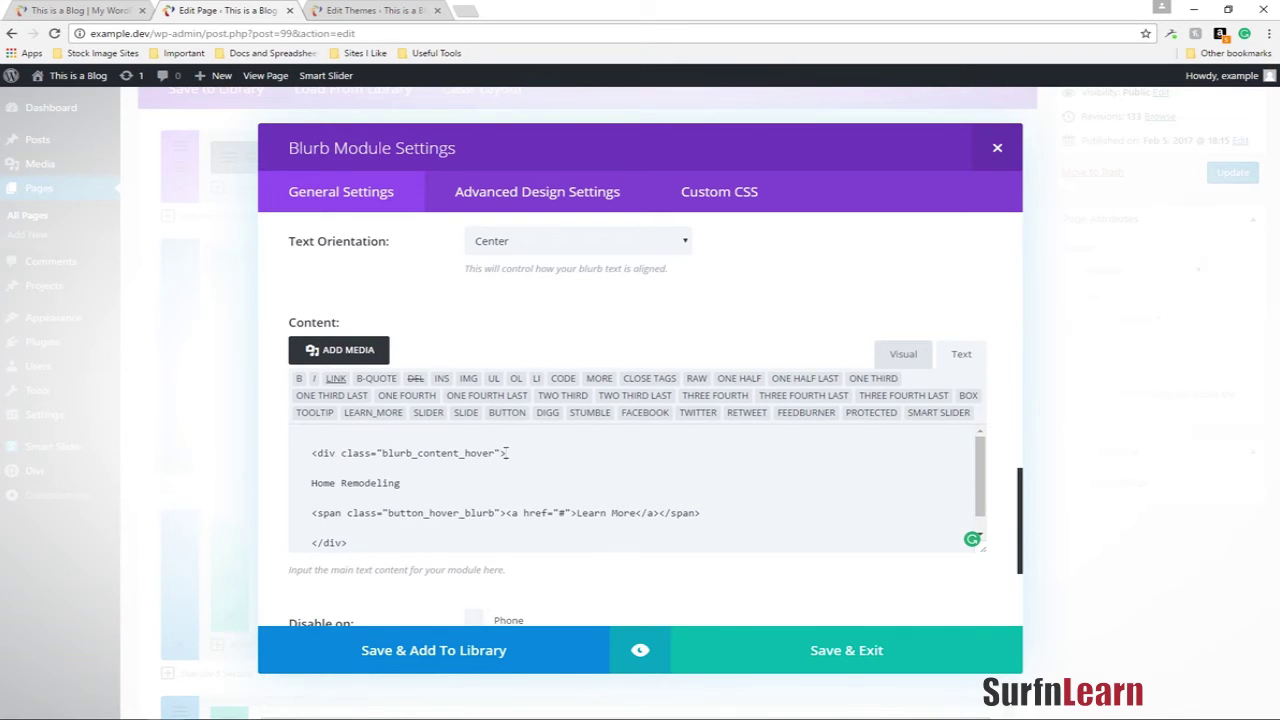
Highlight the blurb_content_hover class, Home Remodeling title, # link target and Learn More label in the content HTML.
{"action": "left_click_drag", "start_coordinate": [507, 453], "coordinate": [352, 455]}
{"action": "left_click", "coordinate": [408, 493]}
{"action": "left_click_drag", "start_coordinate": [404, 483], "coordinate": [314, 487]}
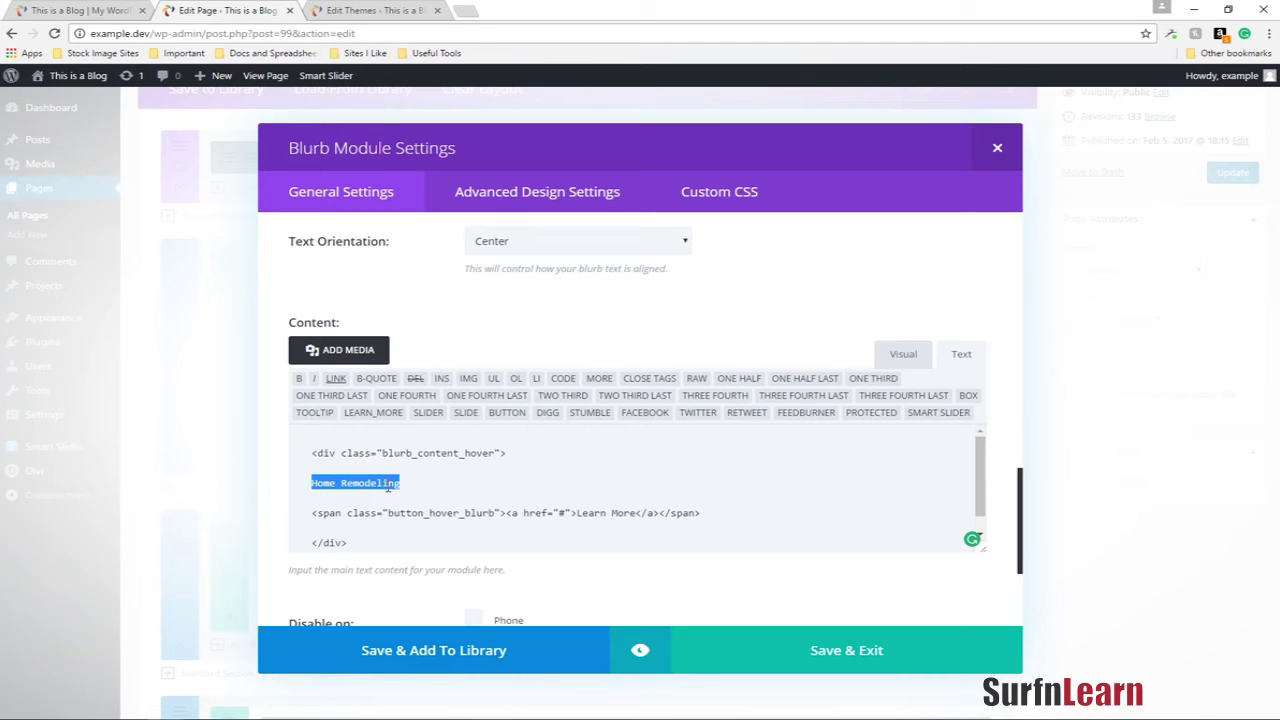
{"action": "double_click", "coordinate": [561, 512]}
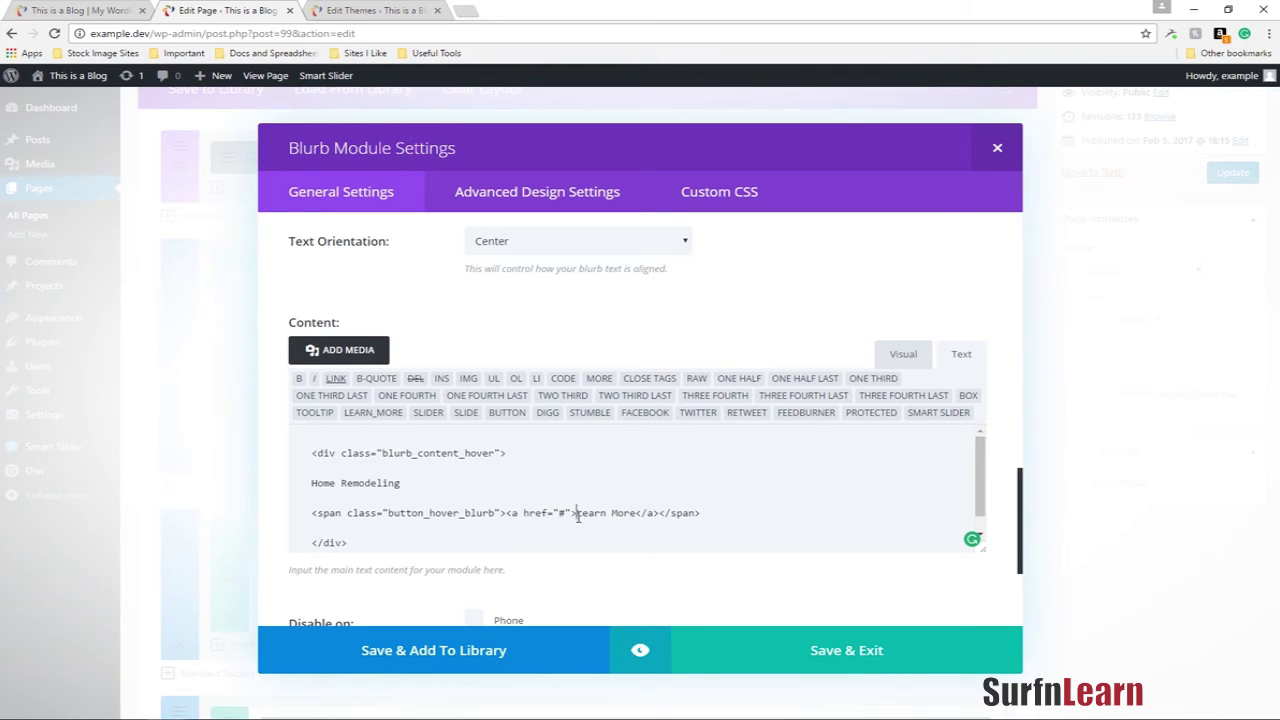
{"action": "left_click_drag", "start_coordinate": [577, 516], "coordinate": [623, 508]}
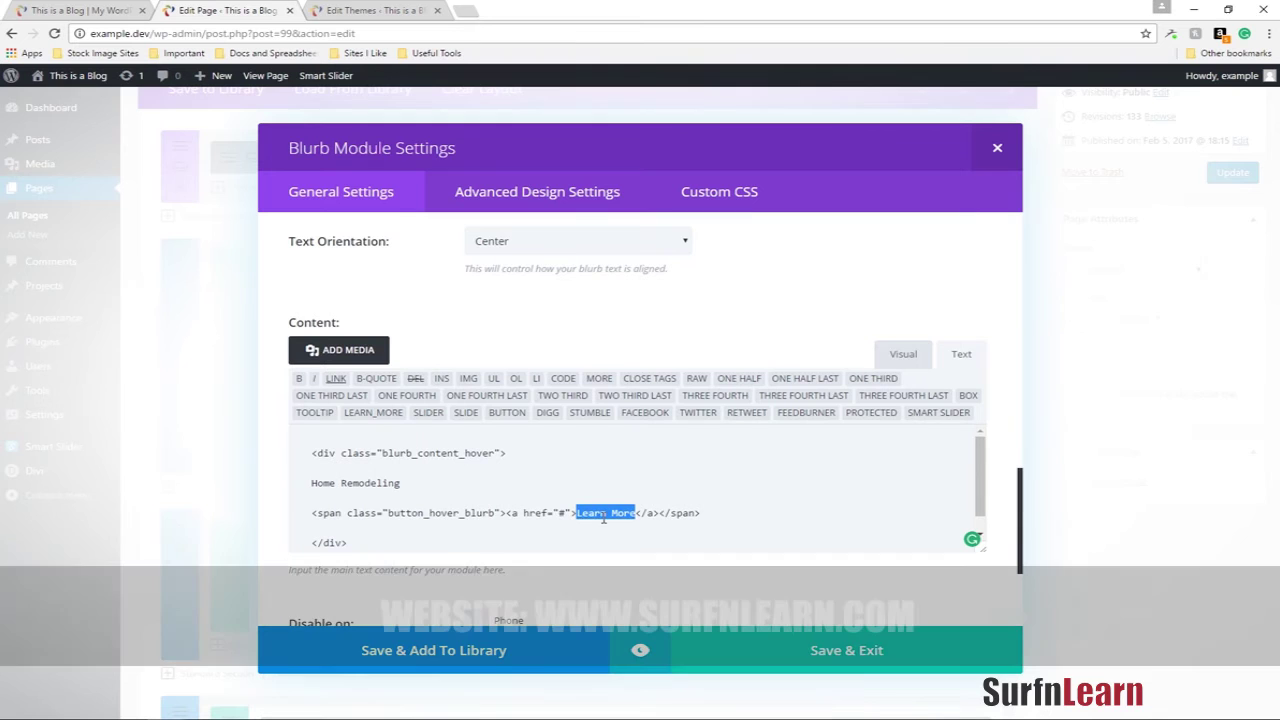
Show the blurb content in the visual editor, highlight the Home Remodeling title, and save and exit the module settings.
{"action": "left_click", "coordinate": [889, 364]}
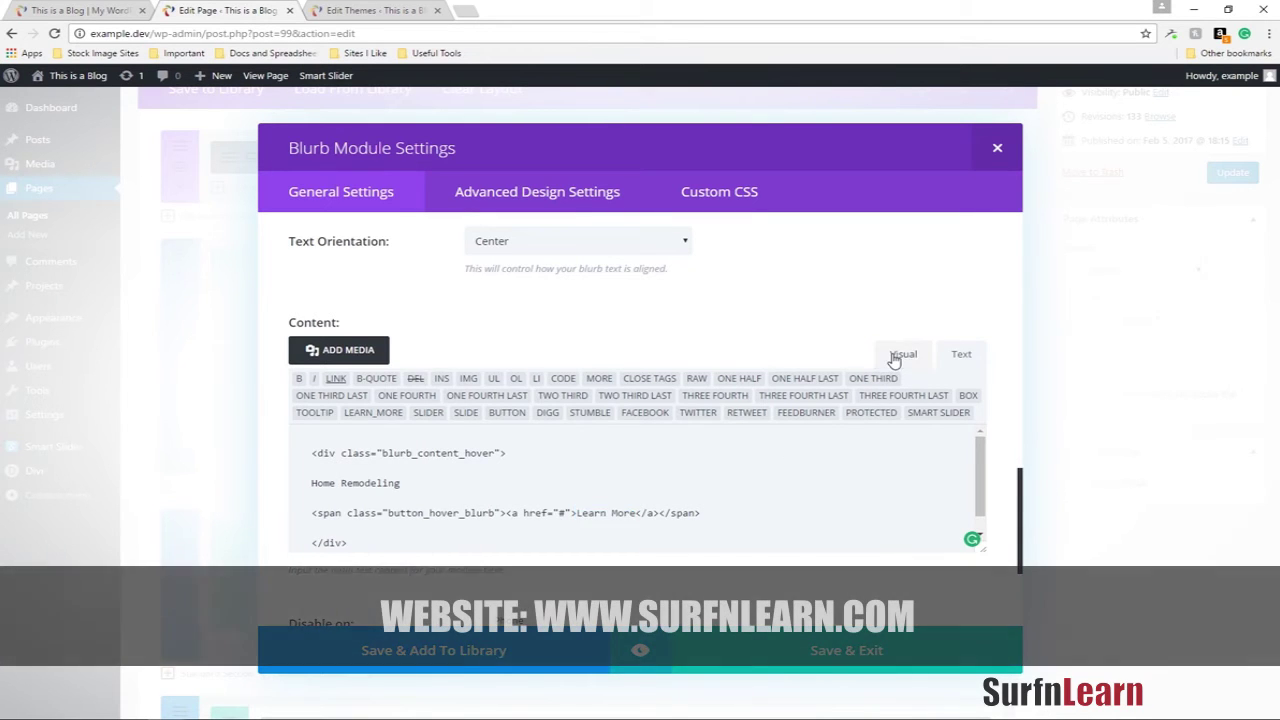
{"action": "left_click", "coordinate": [402, 425]}
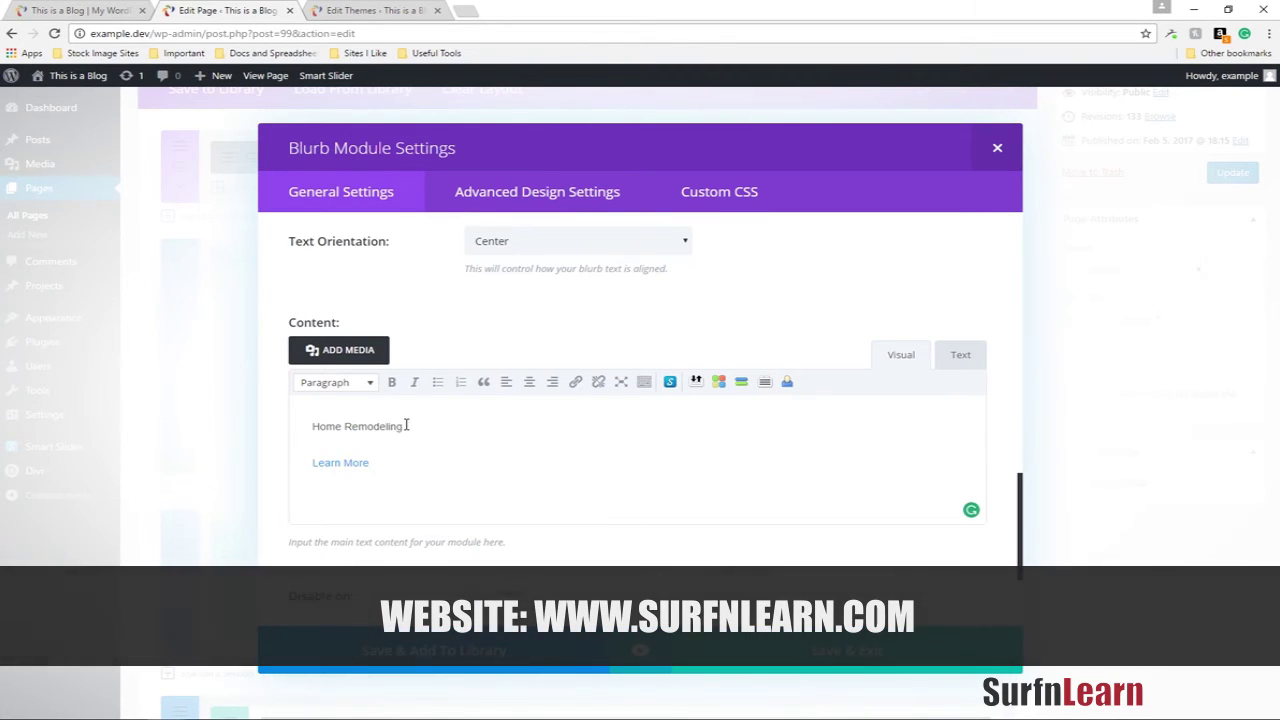
{"action": "left_click_drag", "start_coordinate": [402, 425], "coordinate": [309, 424]}
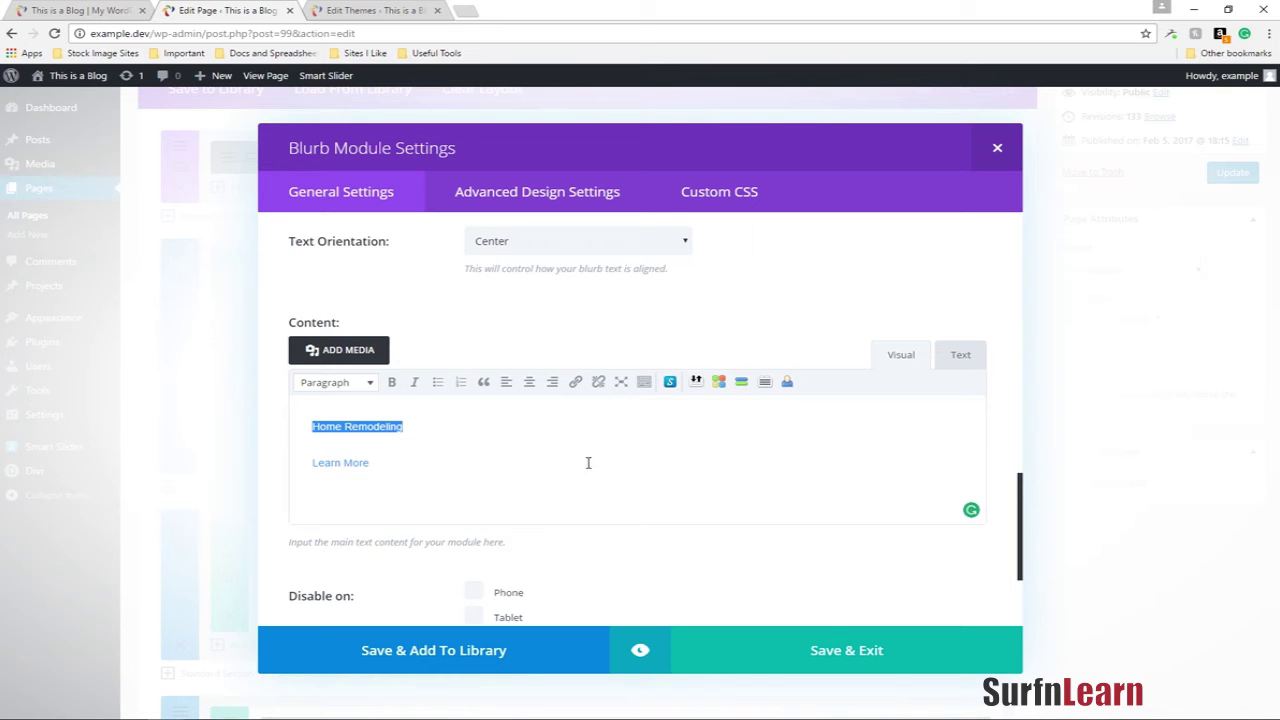
{"action": "left_click", "coordinate": [835, 645]}
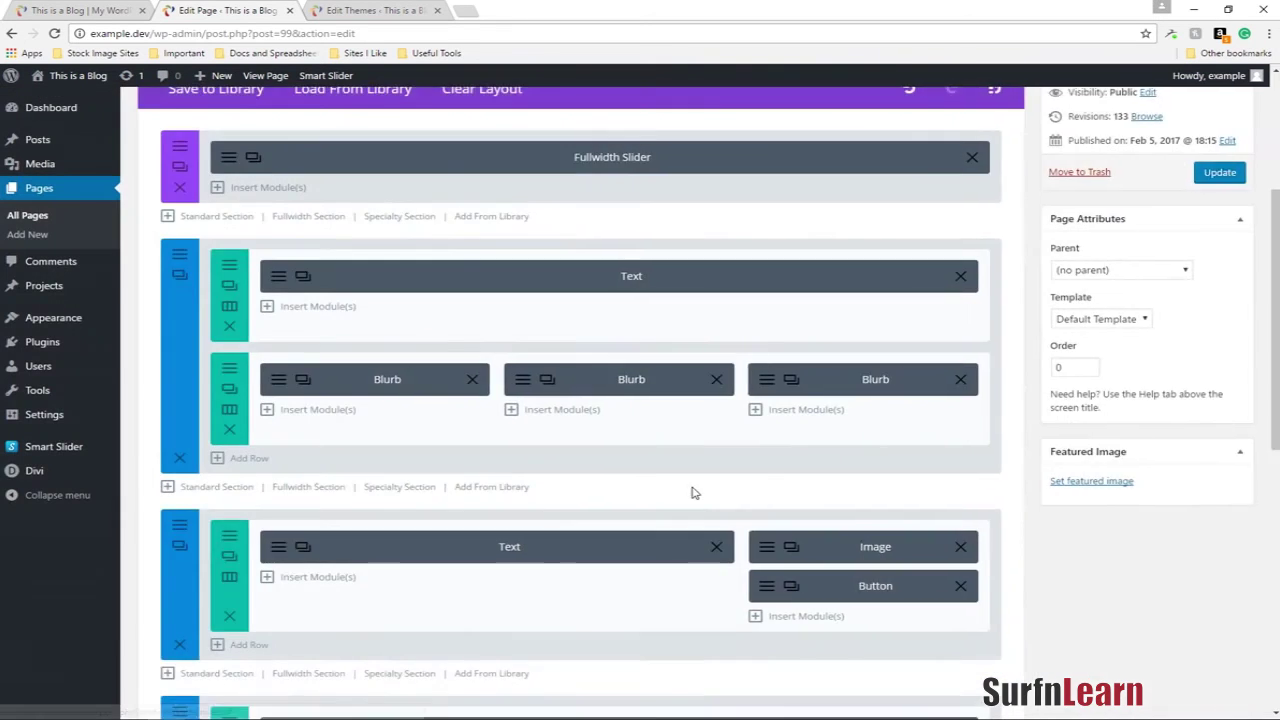
Check the three blurbs on the live page, return to the page editor and close the open blurb settings.
{"action": "scroll", "coordinate": [692, 486], "scroll_direction": "up", "scroll_amount": 2}
{"action": "scroll", "coordinate": [692, 486], "scroll_direction": "down", "scroll_amount": 2}
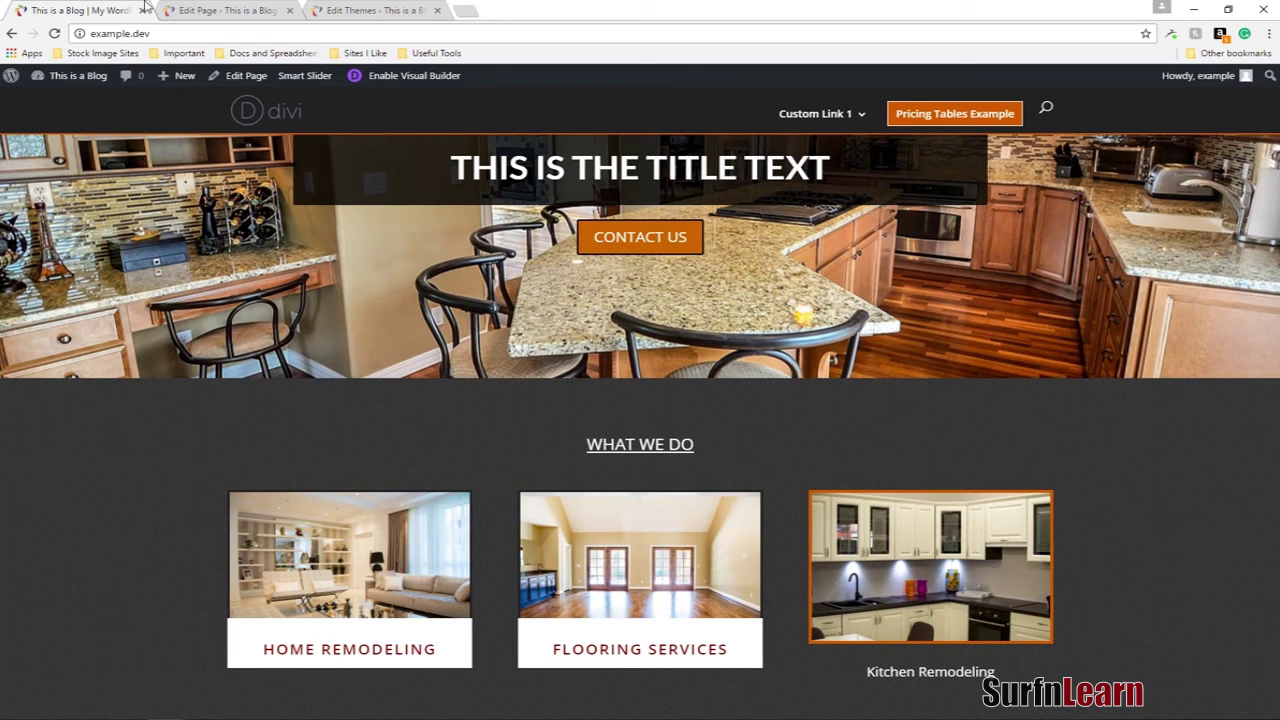
{"action": "left_click", "coordinate": [215, 10]}
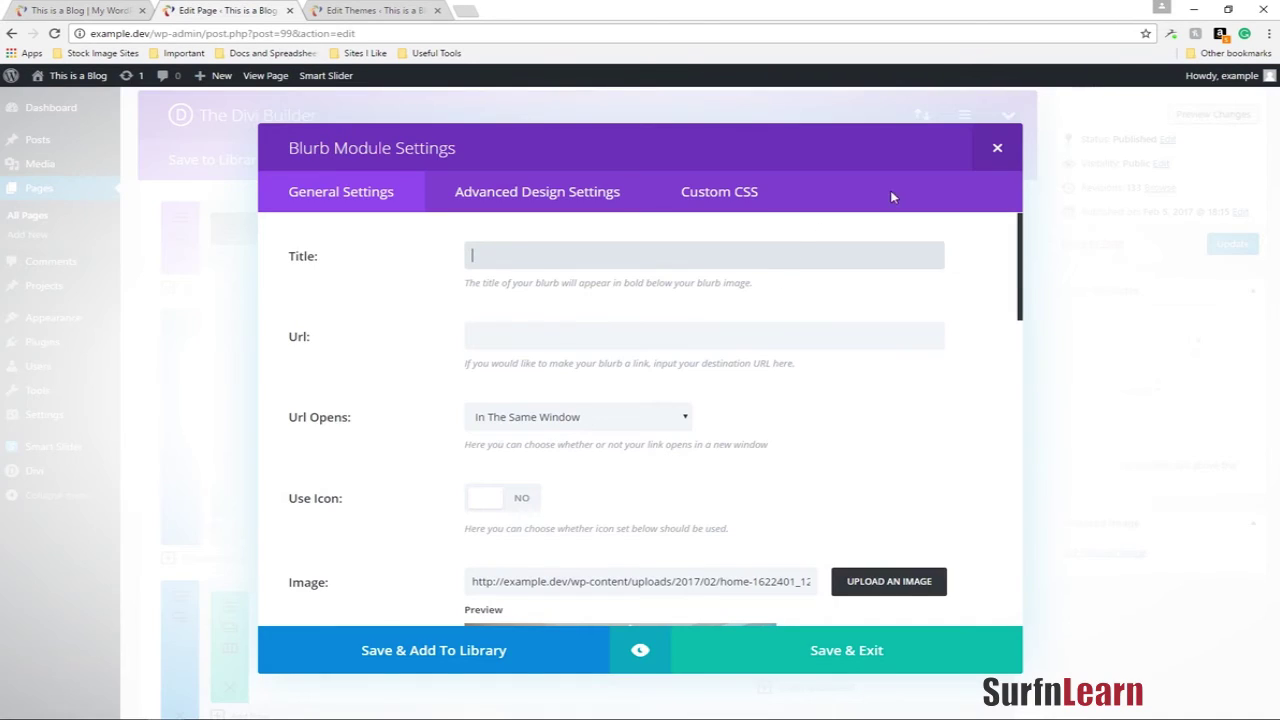
{"action": "left_click", "coordinate": [997, 149]}
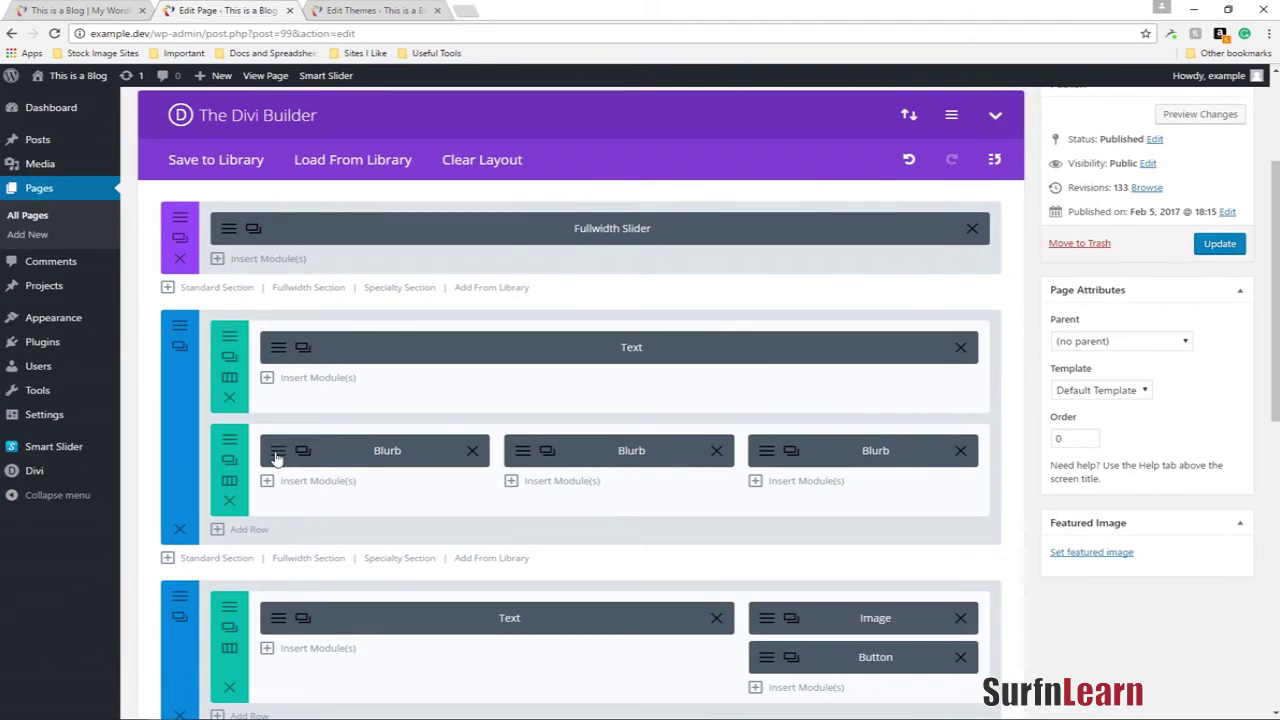
Copy the CSS class blurb_hover from the first blurb's custom CSS settings, and save and exit the module.
{"action": "left_click", "coordinate": [278, 452]}
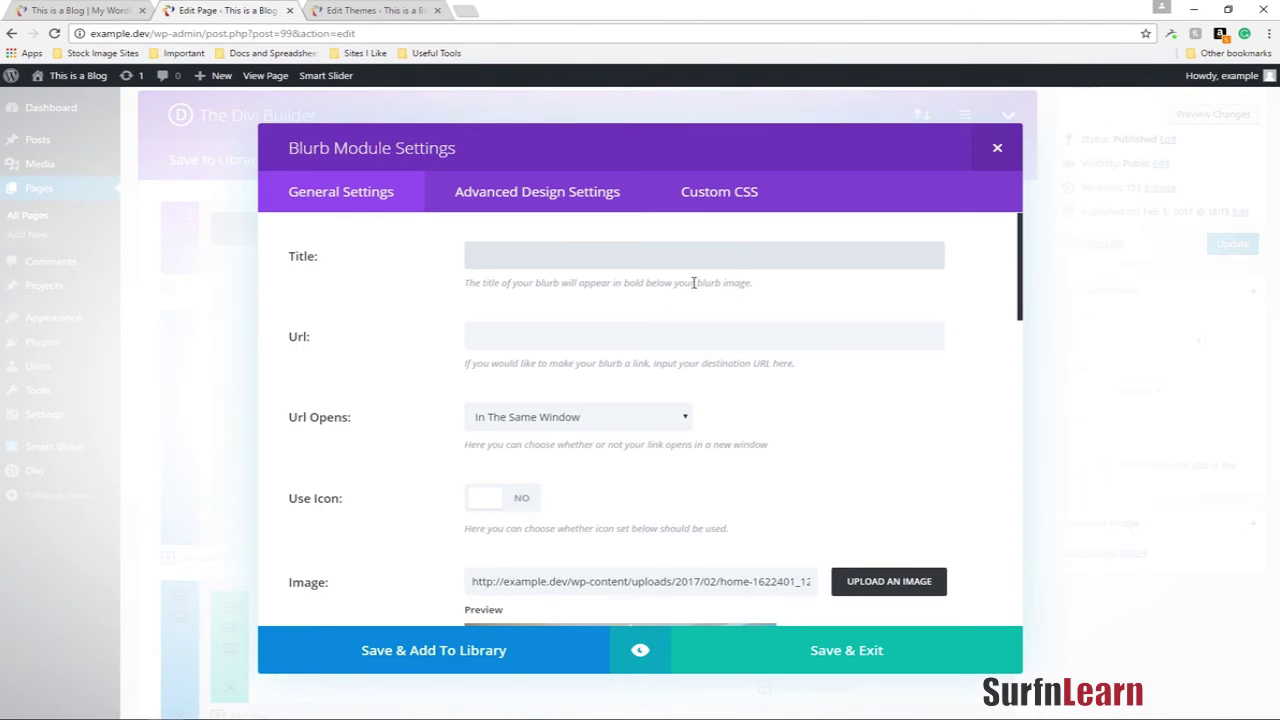
{"action": "left_click", "coordinate": [718, 200]}
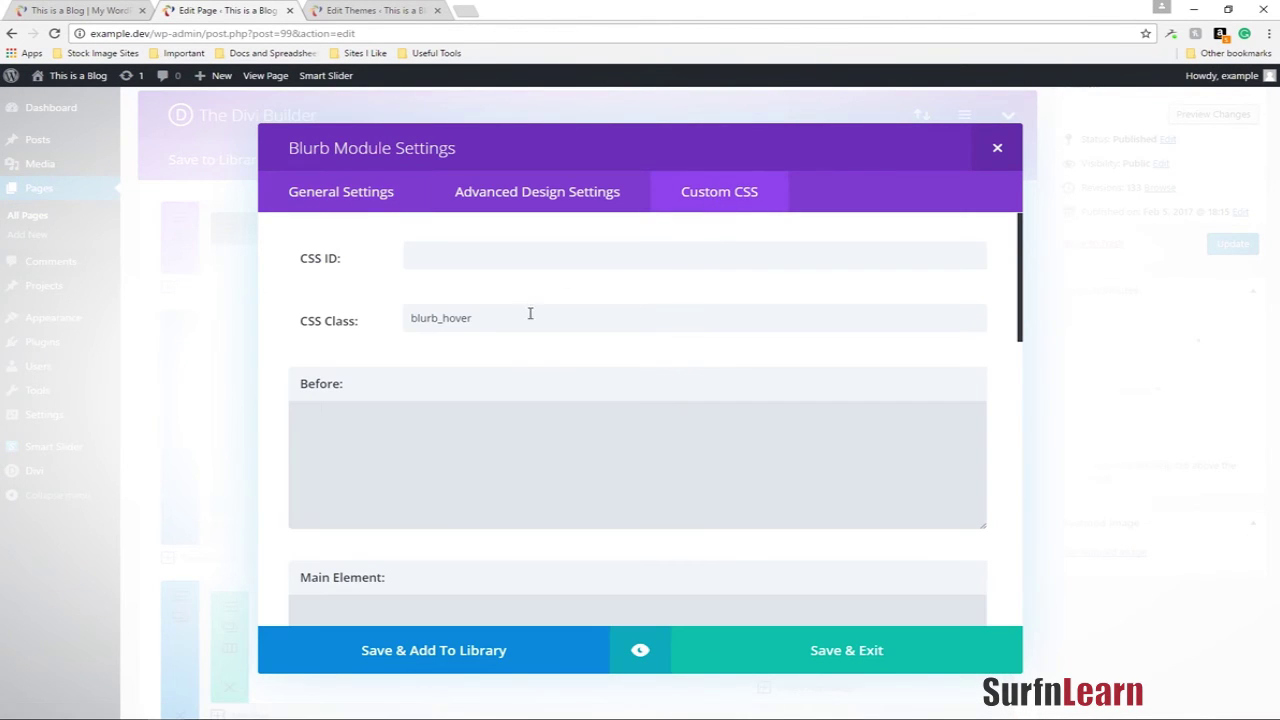
{"action": "left_click_drag", "start_coordinate": [506, 318], "coordinate": [372, 318]}
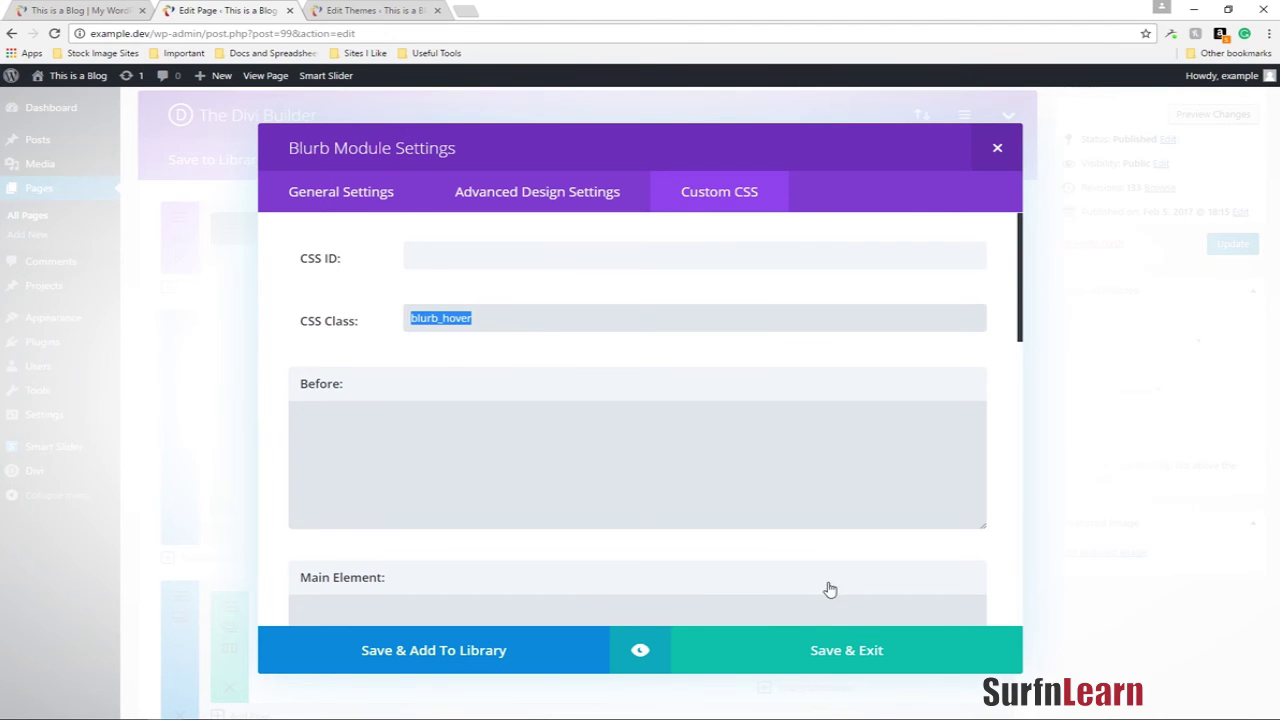
{"action": "left_click", "coordinate": [846, 650]}
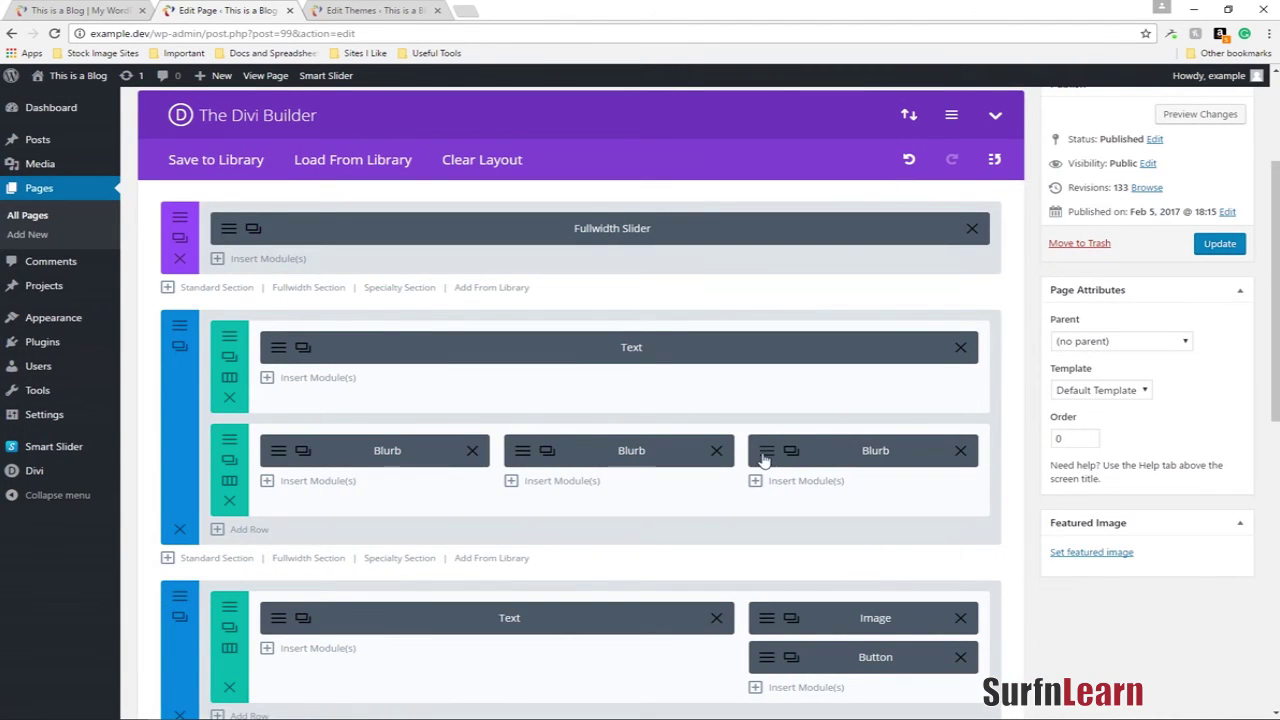
Set the CSS class of the Kitchen Remodeling blurb to blurb_hover, and save and exit the module.
{"action": "left_click", "coordinate": [765, 445]}
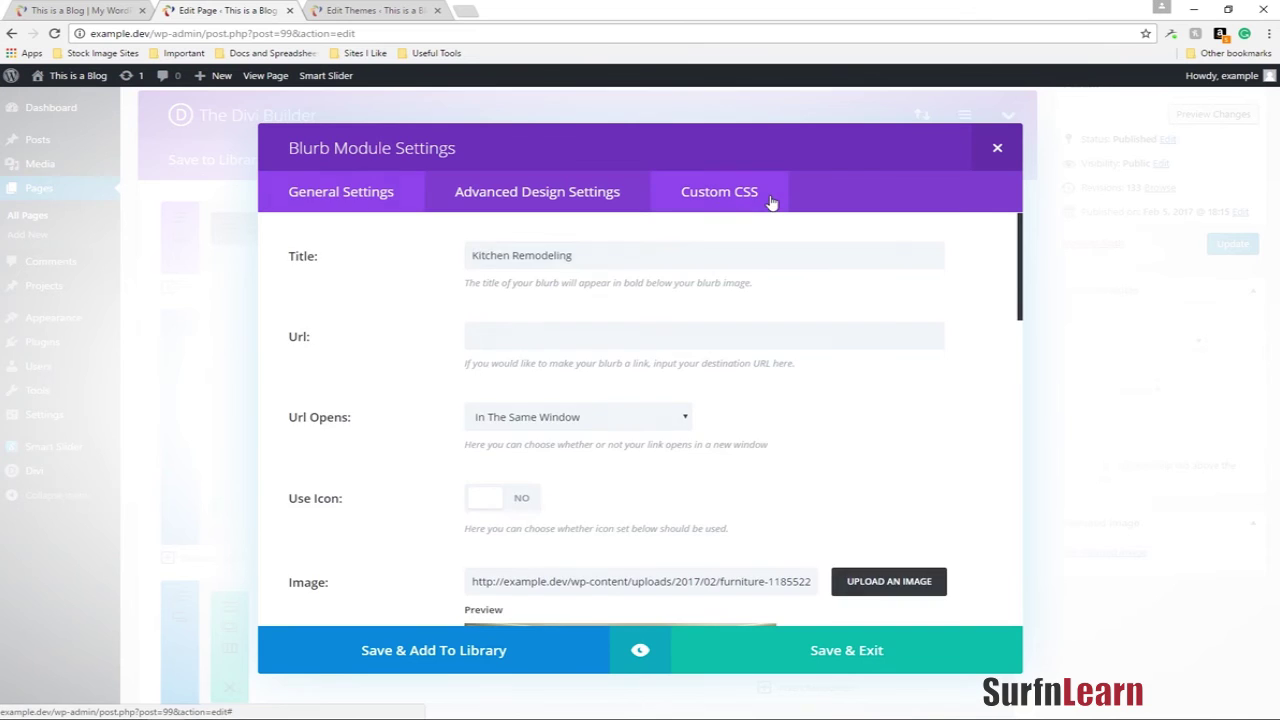
{"action": "left_click", "coordinate": [735, 192]}
{"action": "type", "text": "blurb_brown"}
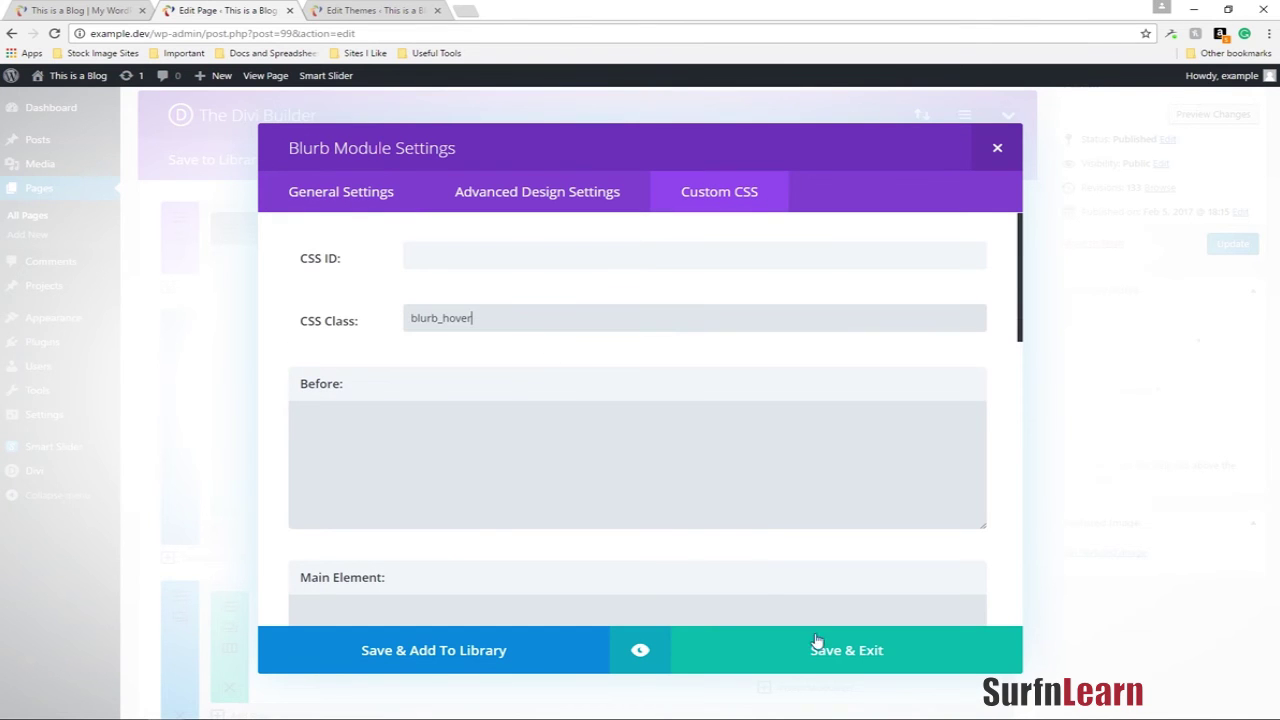
{"action": "left_click", "coordinate": [829, 658]}
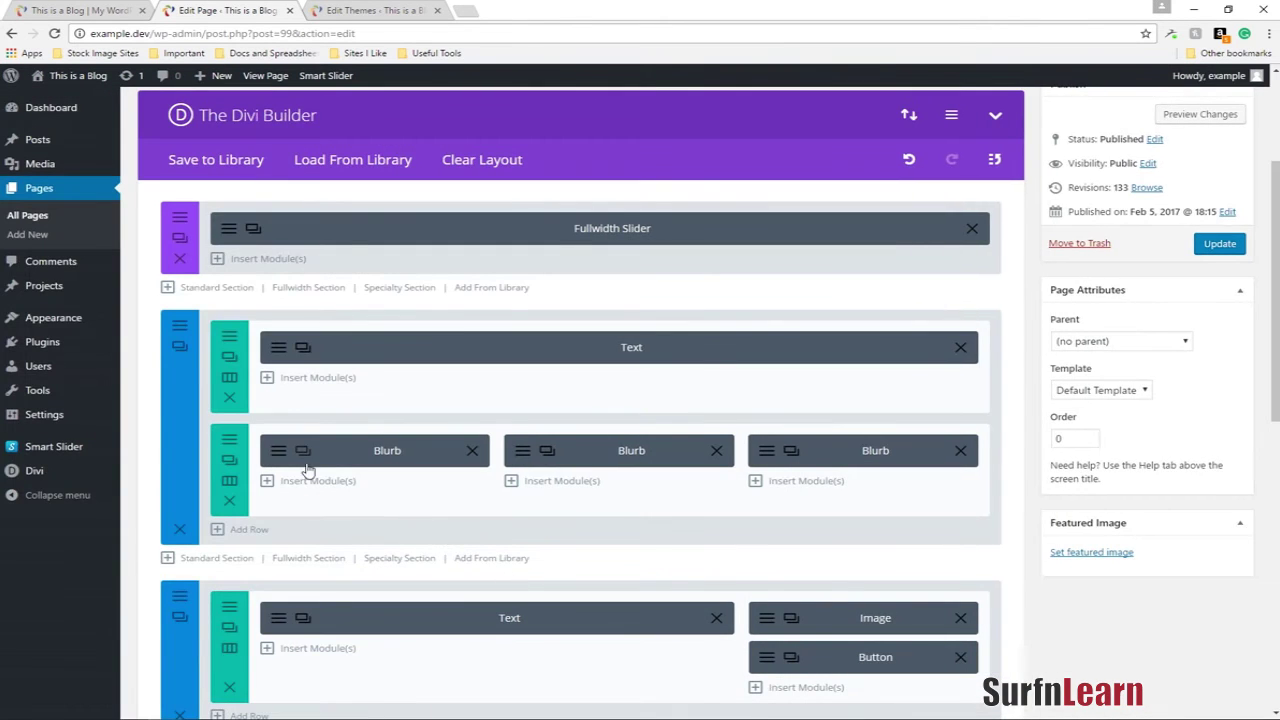
Copy the whole HTML block from the first blurb's content in the text editor, and save and exit the module.
{"action": "left_click", "coordinate": [284, 455]}
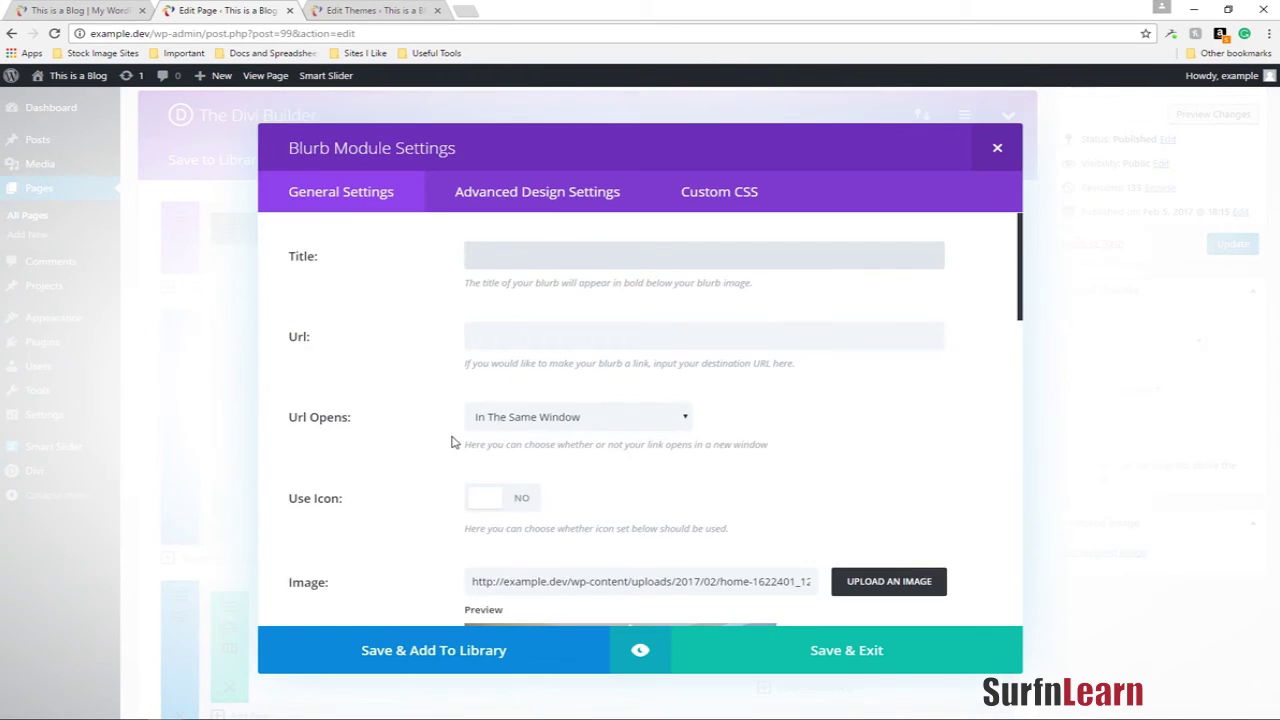
{"action": "scroll", "coordinate": [426, 445], "scroll_direction": "down", "scroll_amount": 5}
{"action": "scroll", "coordinate": [429, 438], "scroll_direction": "down", "scroll_amount": 3}
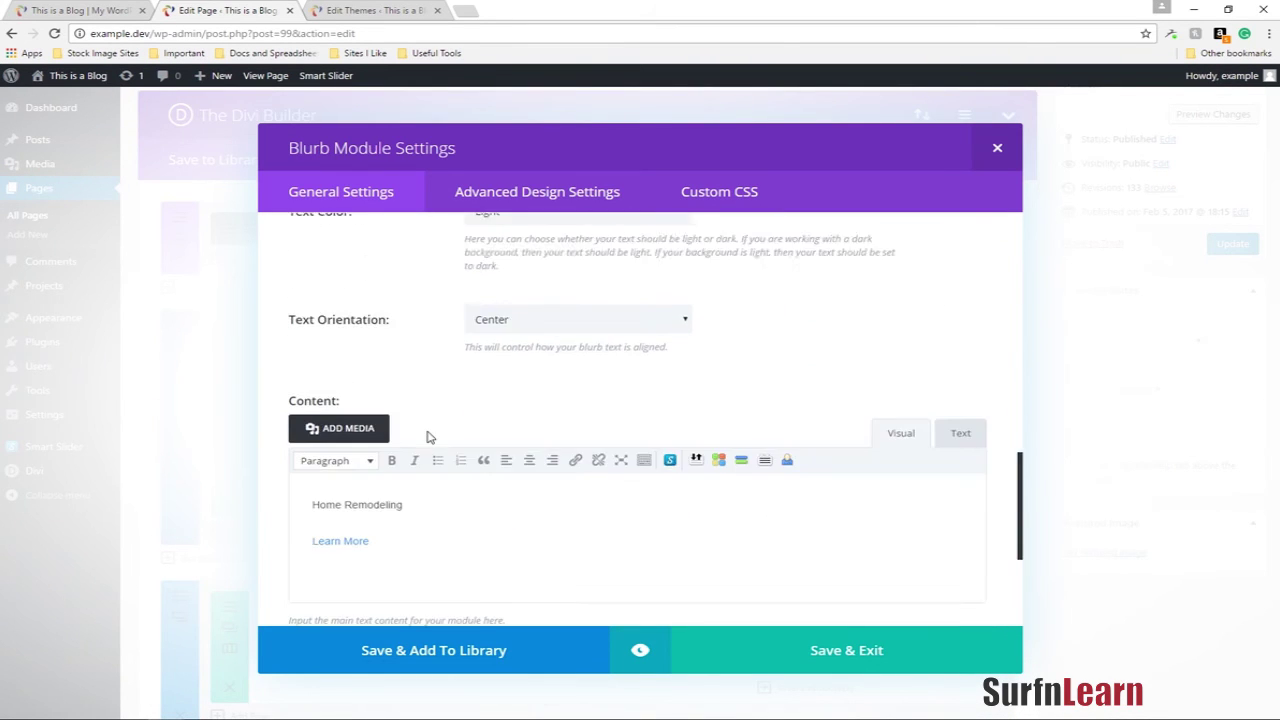
{"action": "left_click", "coordinate": [958, 354]}
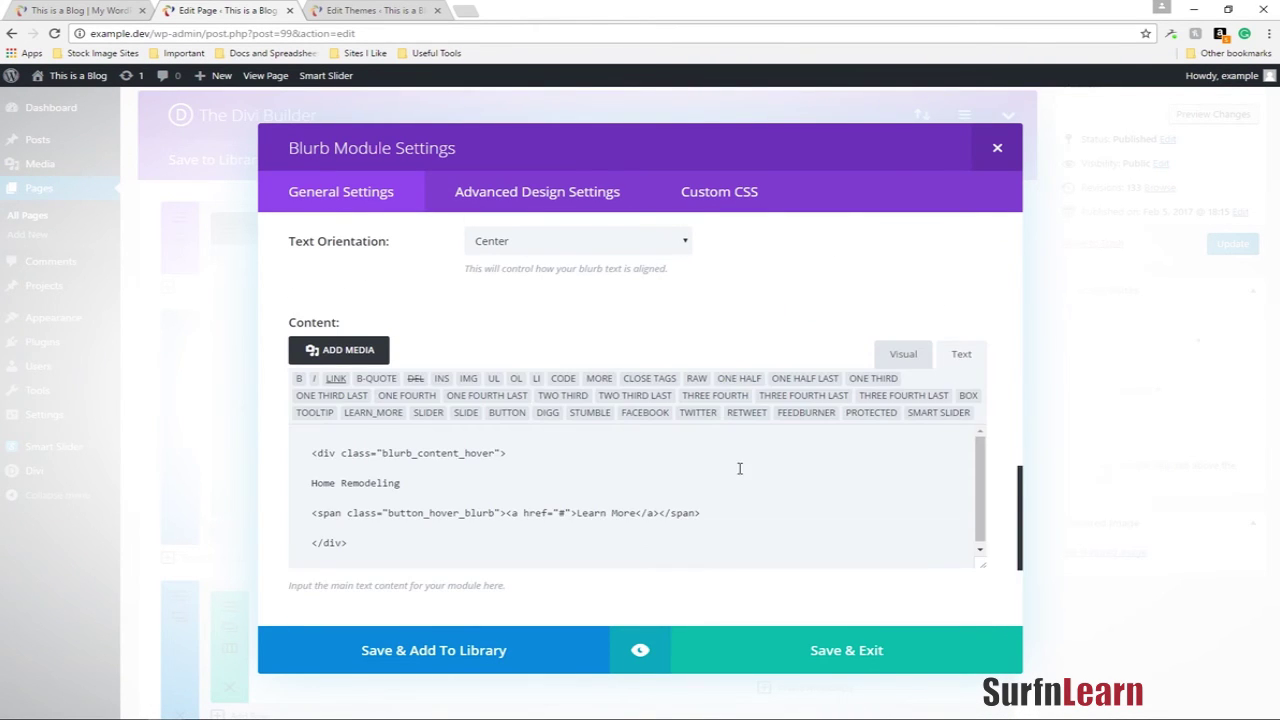
{"action": "left_click_drag", "start_coordinate": [461, 540], "coordinate": [263, 443]}
{"action": "key", "text": "ctrl+c"}
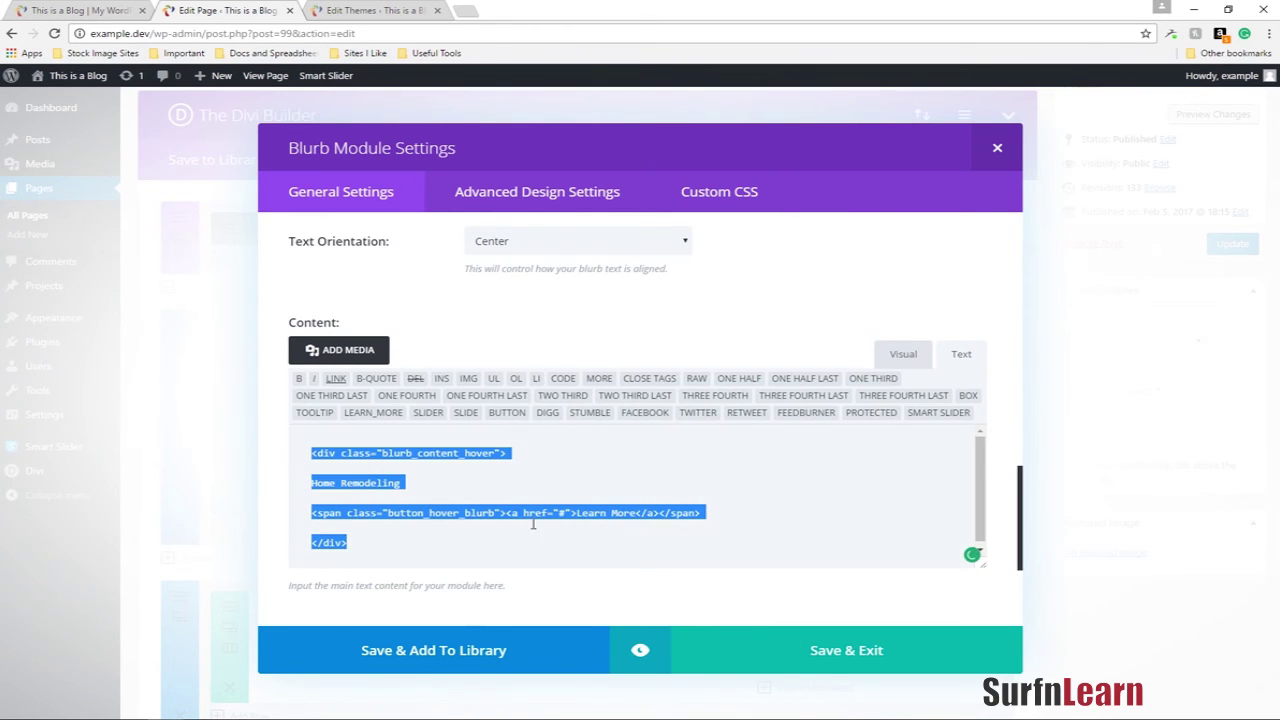
{"action": "left_click", "coordinate": [771, 645]}
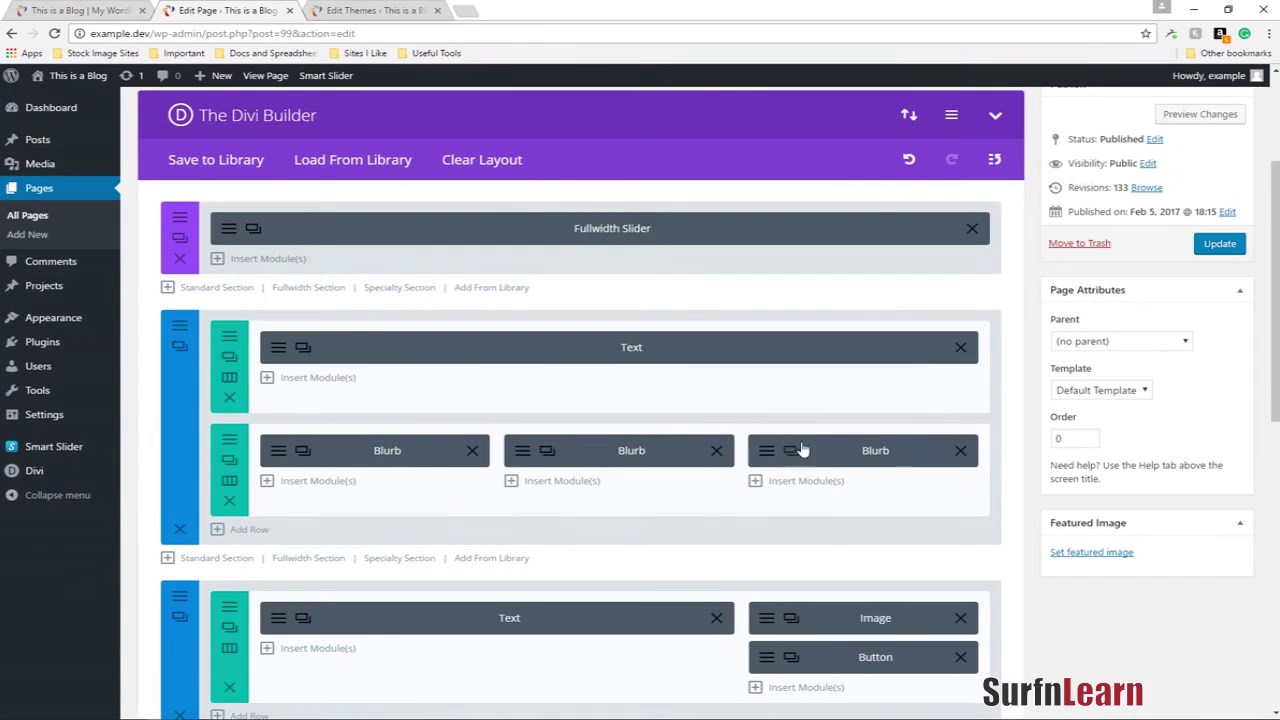
Paste the copied HTML block into the empty content of the Kitchen Remodeling blurb.
{"action": "left_click", "coordinate": [771, 455]}
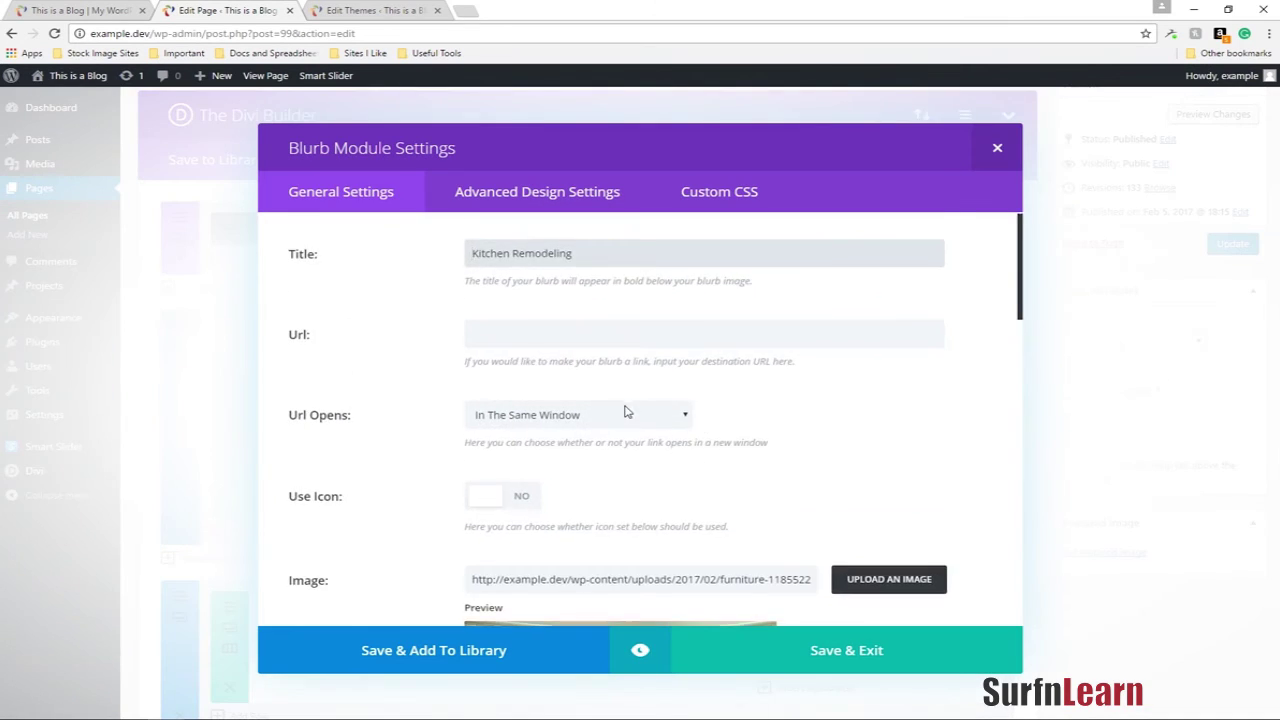
{"action": "scroll", "coordinate": [560, 380], "scroll_direction": "down", "scroll_amount": 4}
{"action": "scroll", "coordinate": [527, 421], "scroll_direction": "down", "scroll_amount": 6}
{"action": "left_click", "coordinate": [449, 453]}
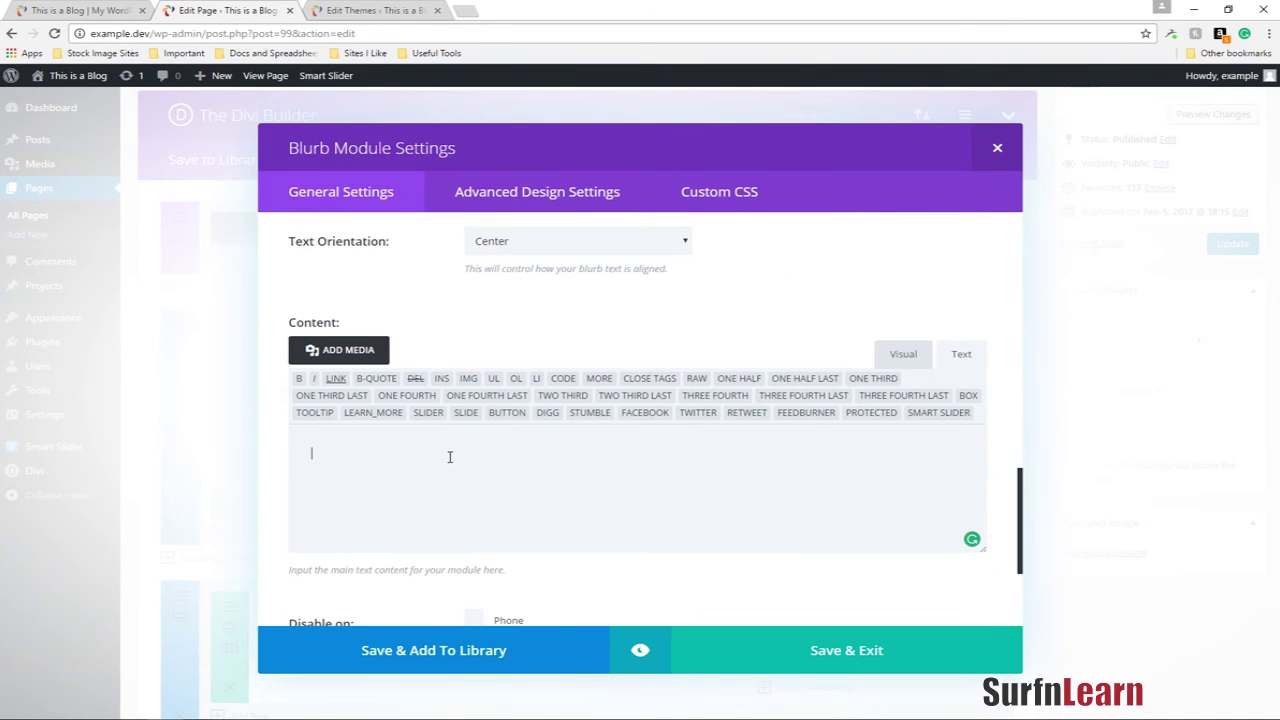
{"action": "key", "text": "ctrl+v"}
Move the Kitchen Remodeling text from the blurb's title into the content HTML, replacing Home Remodeling, and save and exit the module.
{"action": "scroll", "coordinate": [439, 430], "scroll_direction": "up", "scroll_amount": 10}
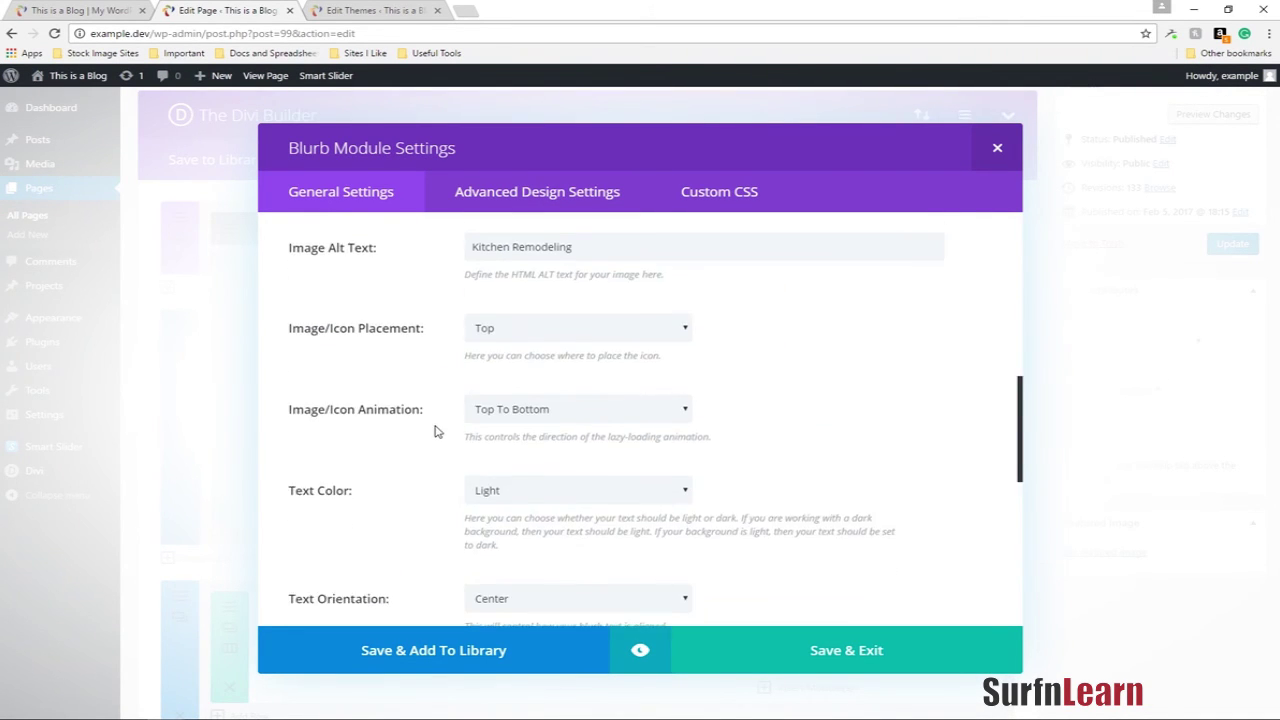
{"action": "left_click_drag", "start_coordinate": [606, 247], "coordinate": [379, 266]}
{"action": "key", "text": "ctrl+c"}
{"action": "key", "text": "BackSpace"}
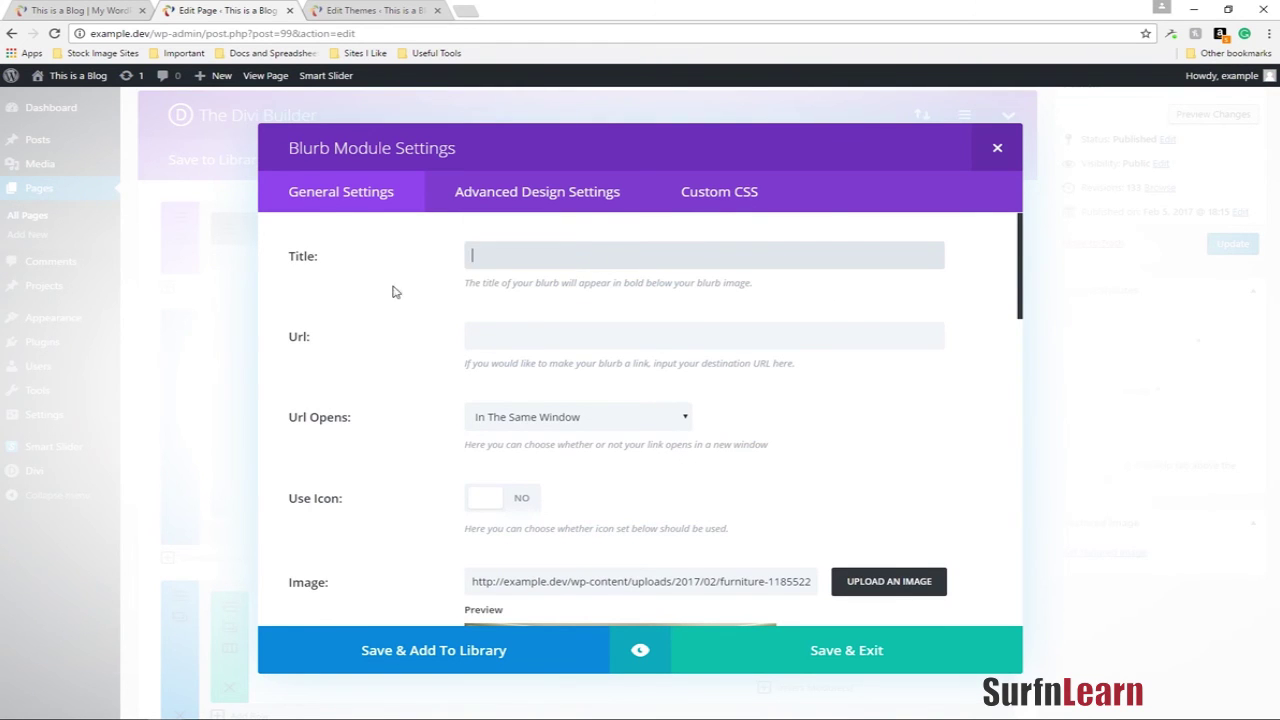
{"action": "scroll", "coordinate": [414, 394], "scroll_direction": "down", "scroll_amount": 10}
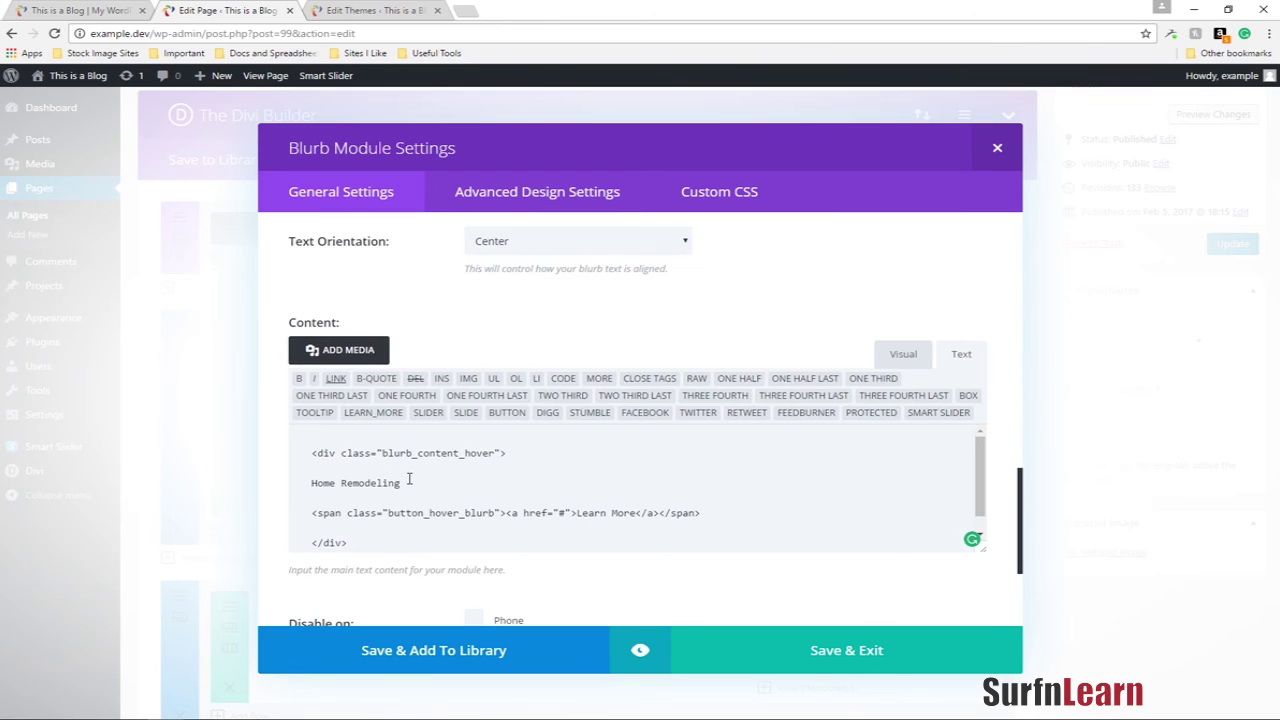
{"action": "left_click_drag", "start_coordinate": [409, 480], "coordinate": [302, 475]}
{"action": "key", "text": "ctrl+v"}
{"action": "left_click", "coordinate": [849, 660]}
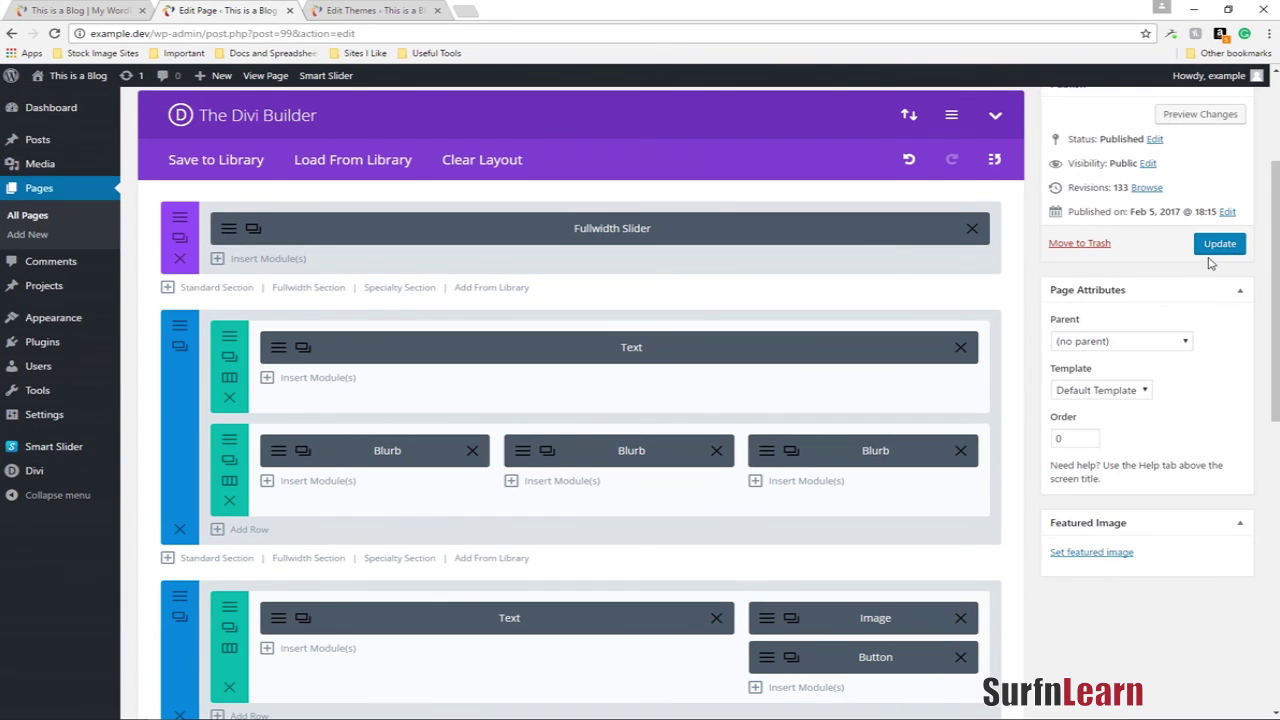
Update the page, and review the reloaded live home page from the What We Do blurbs down to the map.
{"action": "left_click", "coordinate": [1216, 246]}
{"action": "left_click", "coordinate": [103, 9]}
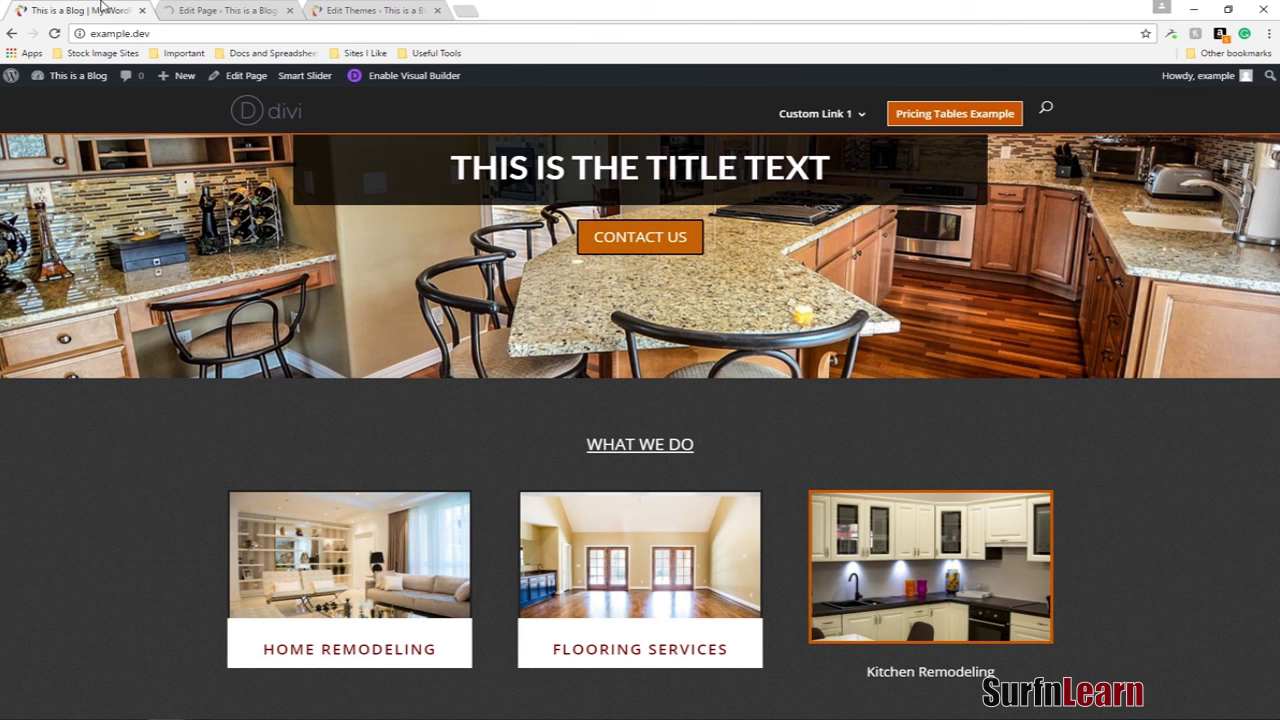
{"action": "key", "text": "F5"}
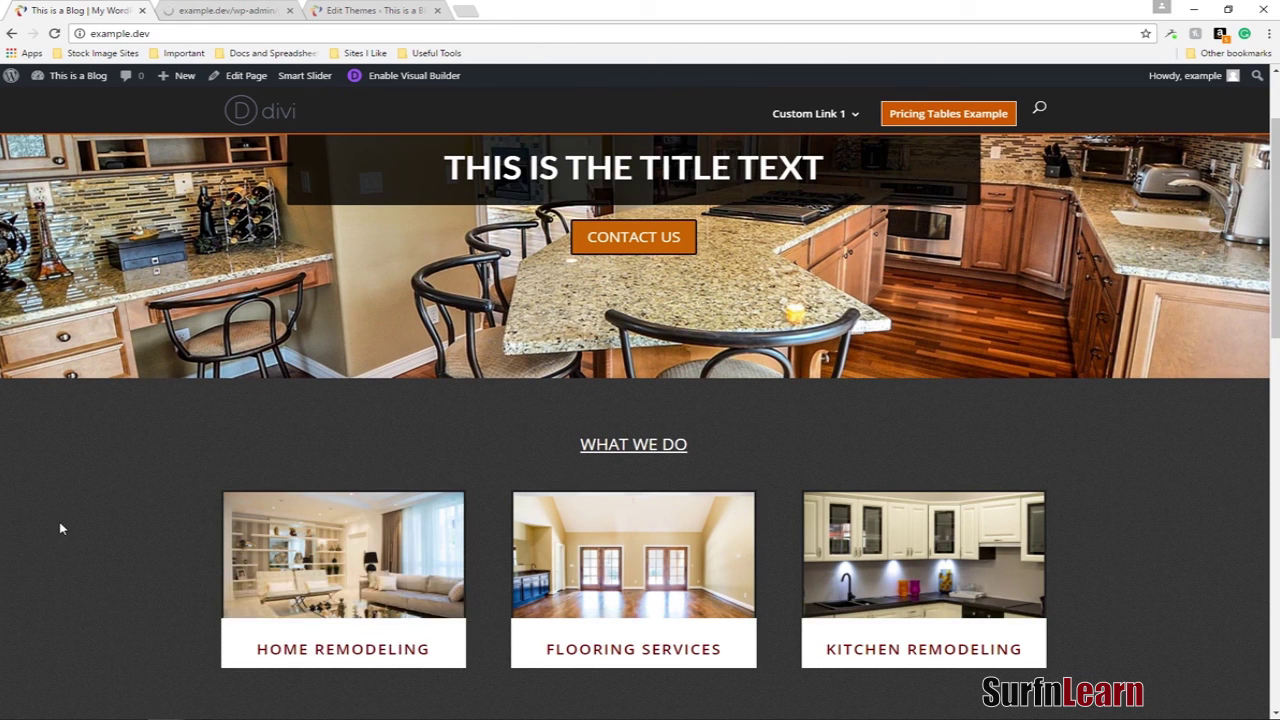
{"action": "scroll", "coordinate": [66, 510], "scroll_direction": "down", "scroll_amount": 2}
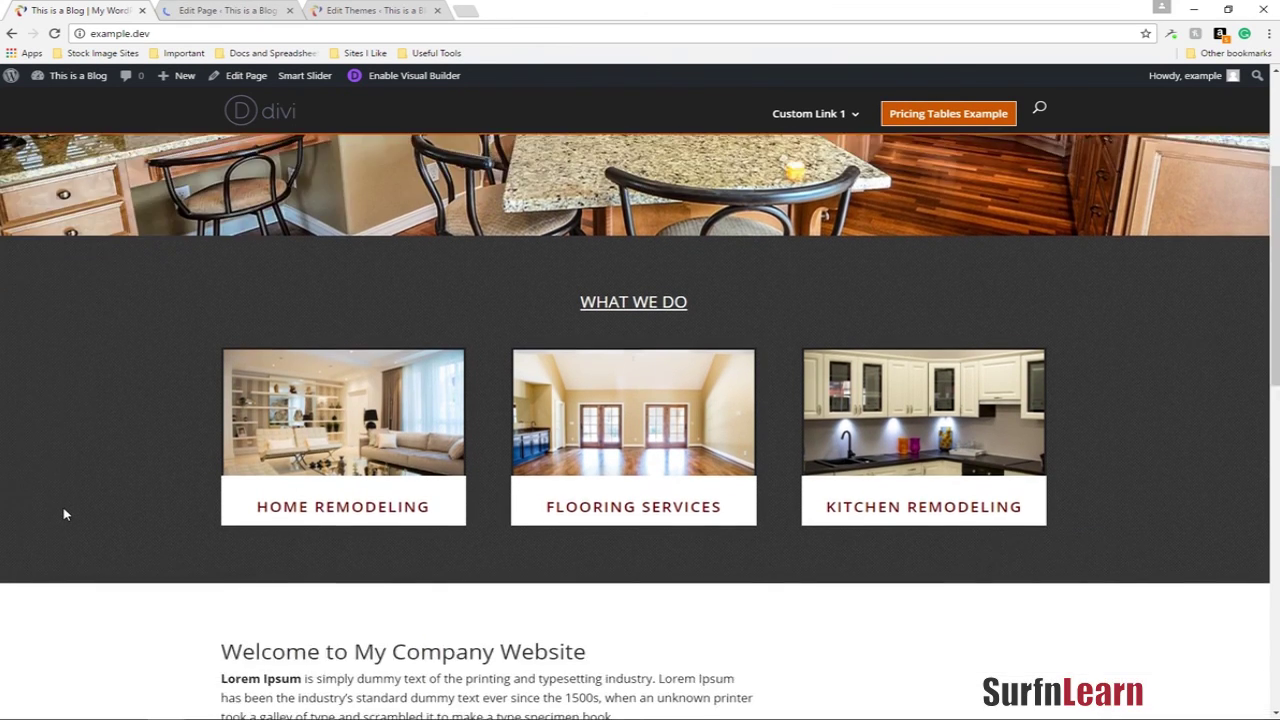
{"action": "scroll", "coordinate": [64, 514], "scroll_direction": "down", "scroll_amount": 1}
{"action": "scroll", "coordinate": [66, 514], "scroll_direction": "down", "scroll_amount": 2}
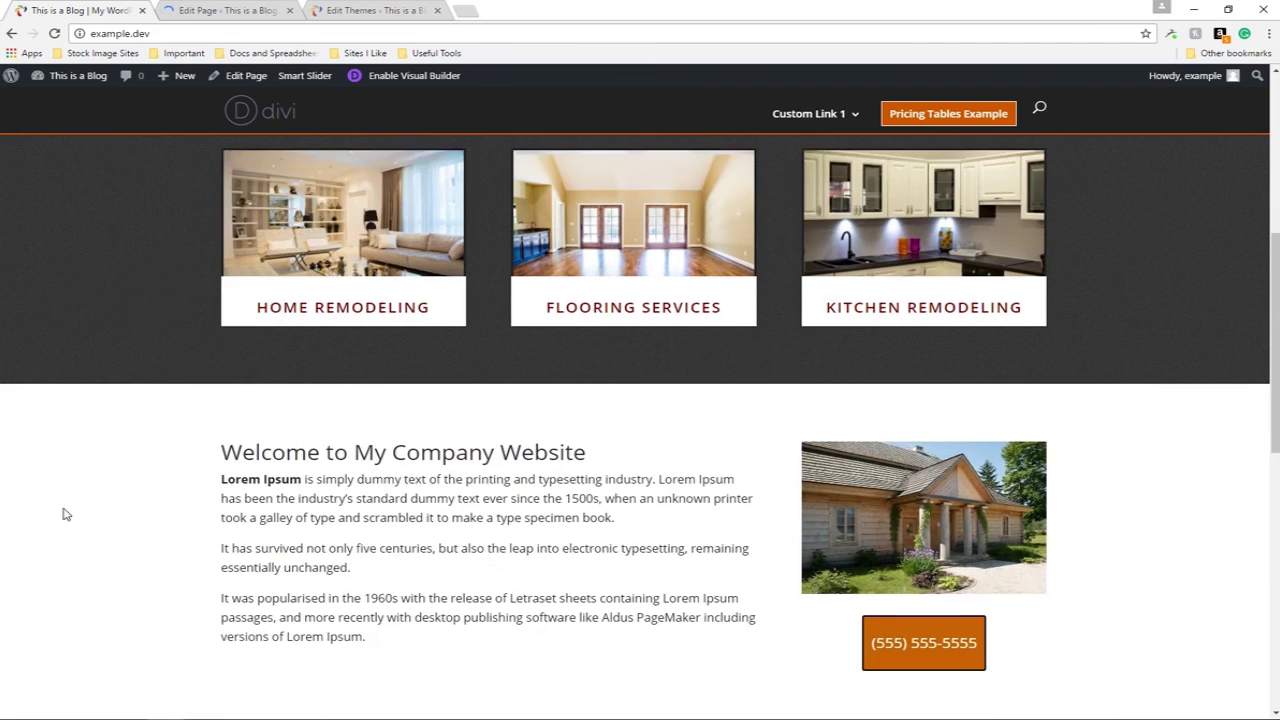
{"action": "scroll", "coordinate": [65, 514], "scroll_direction": "down", "scroll_amount": 1}
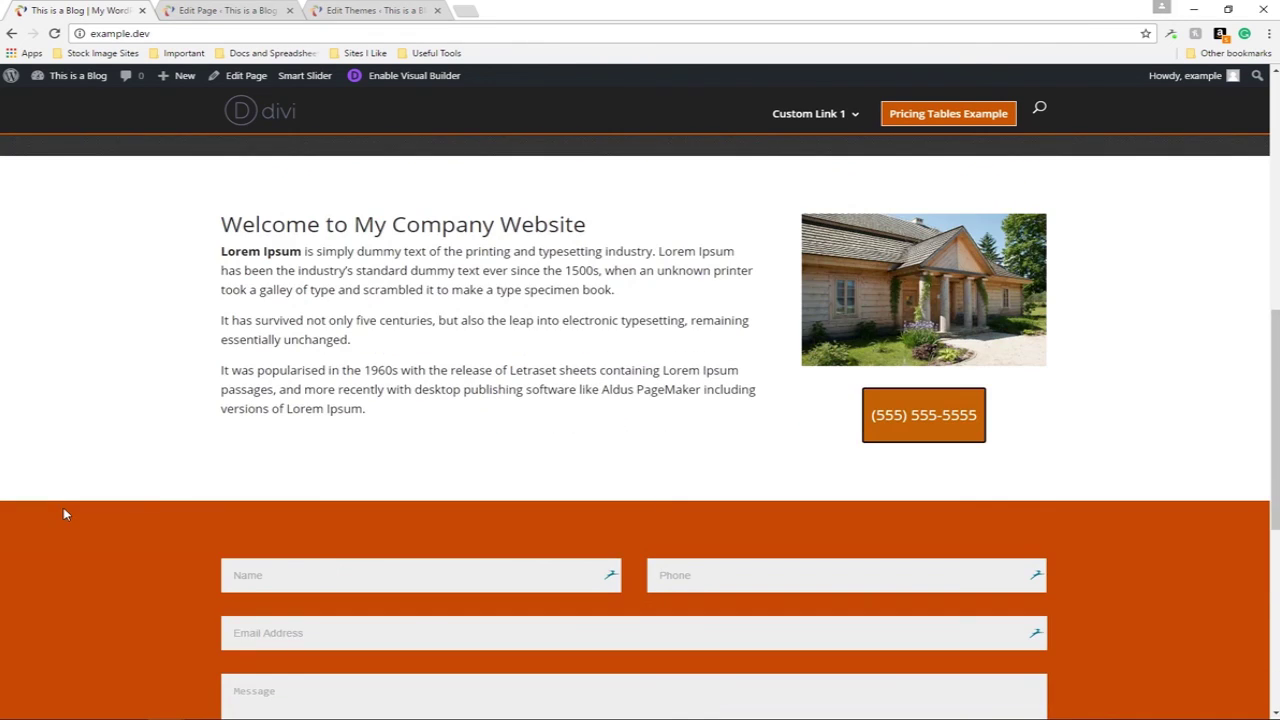
{"action": "scroll", "coordinate": [63, 507], "scroll_direction": "down", "scroll_amount": 4}
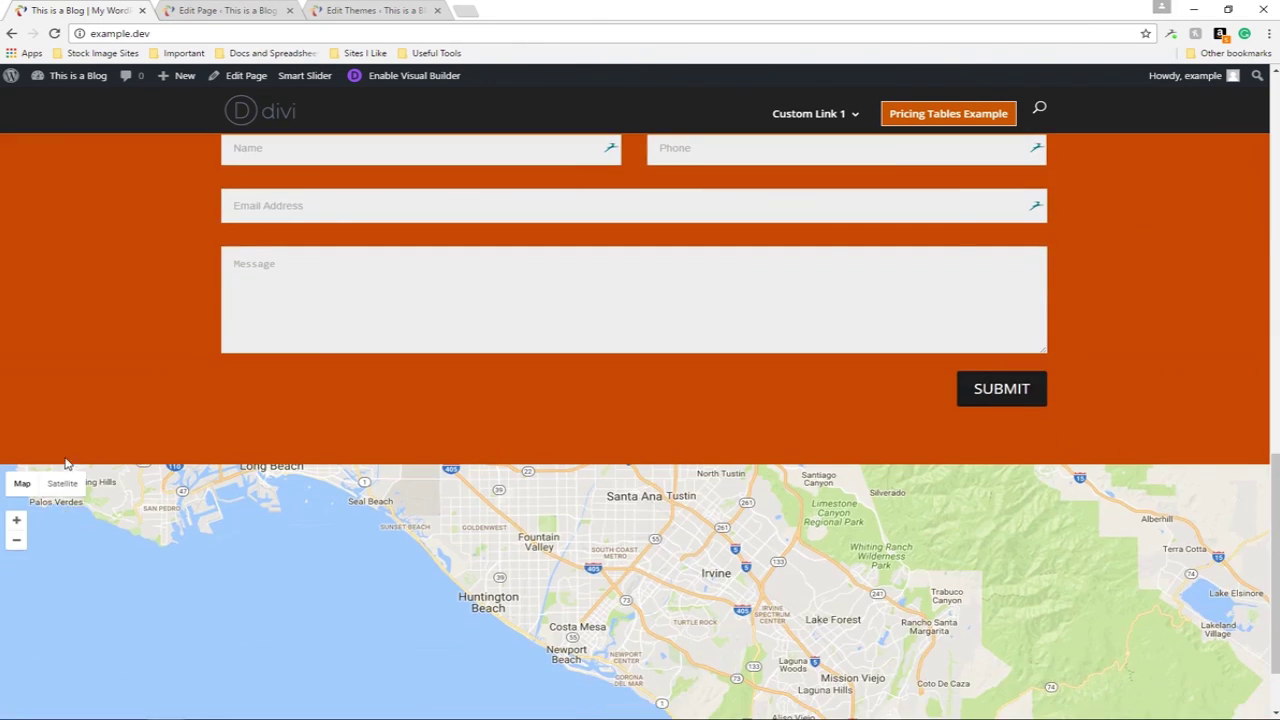